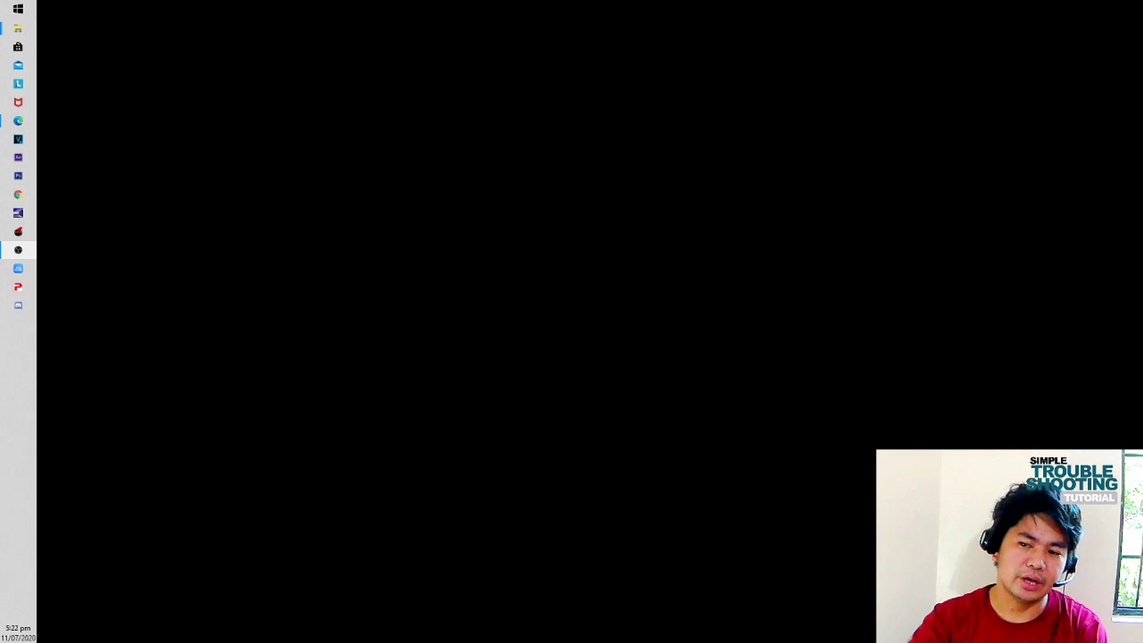
# Step: Launch Chrome, visit 192.168.1.1 until the privacy warning appears, then close the browser
pyautogui.click(25, 191)
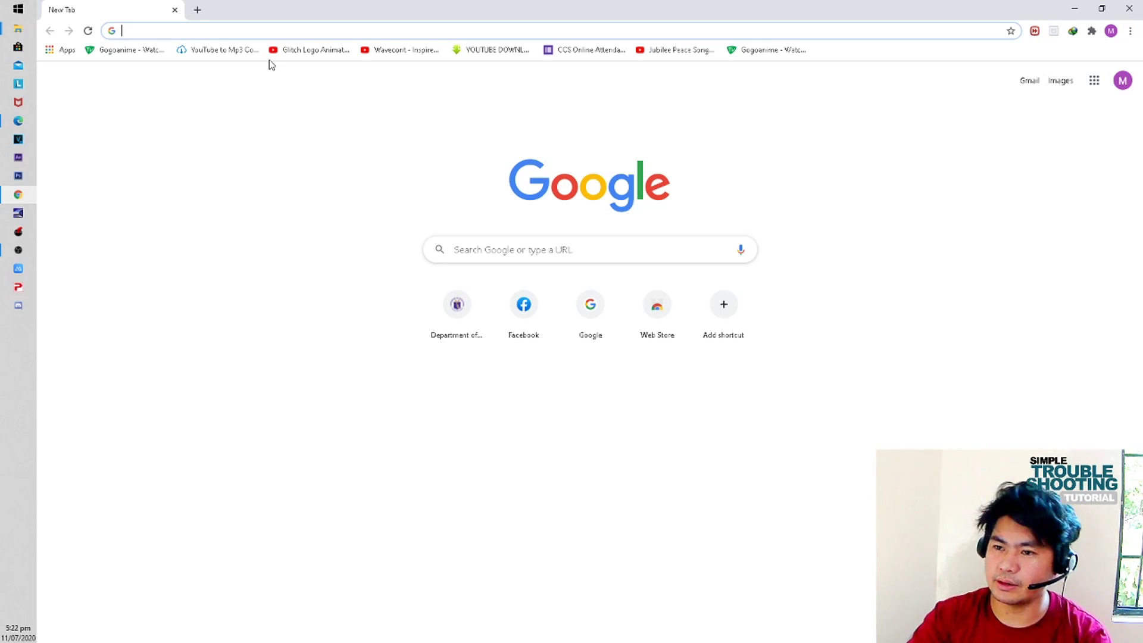
pyautogui.click(274, 28)
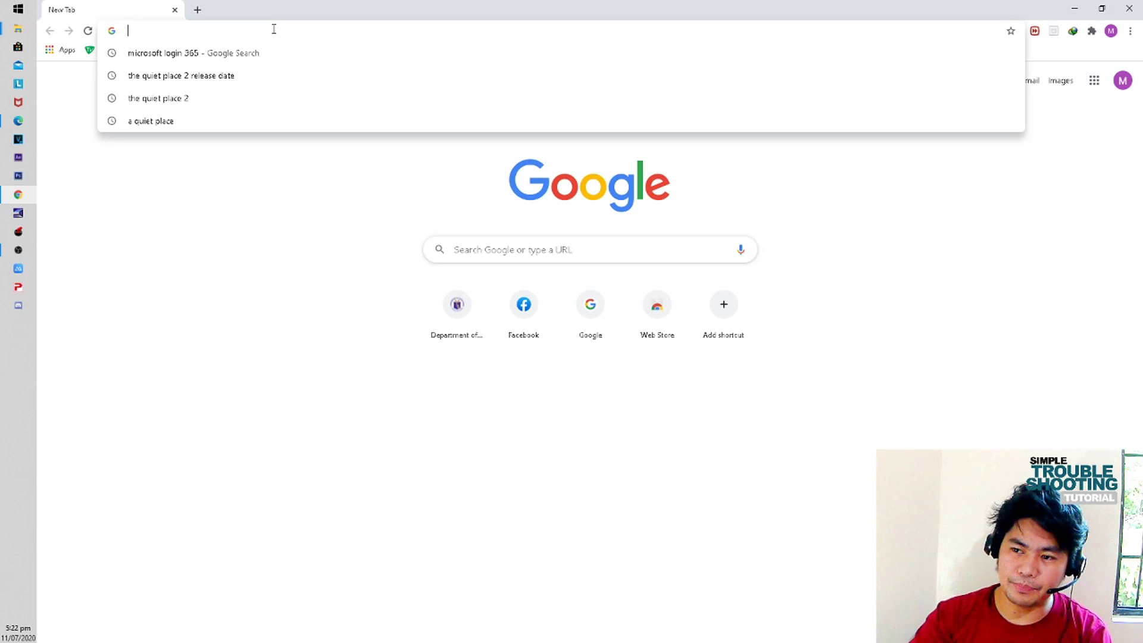
pyautogui.press('Escape')
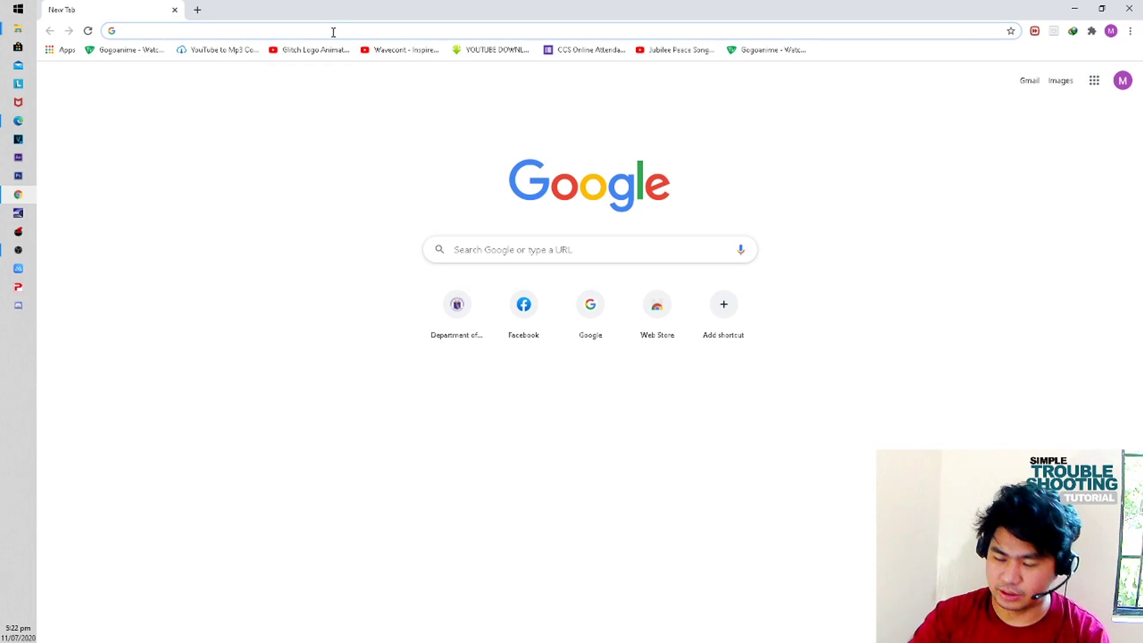
pyautogui.write('192')
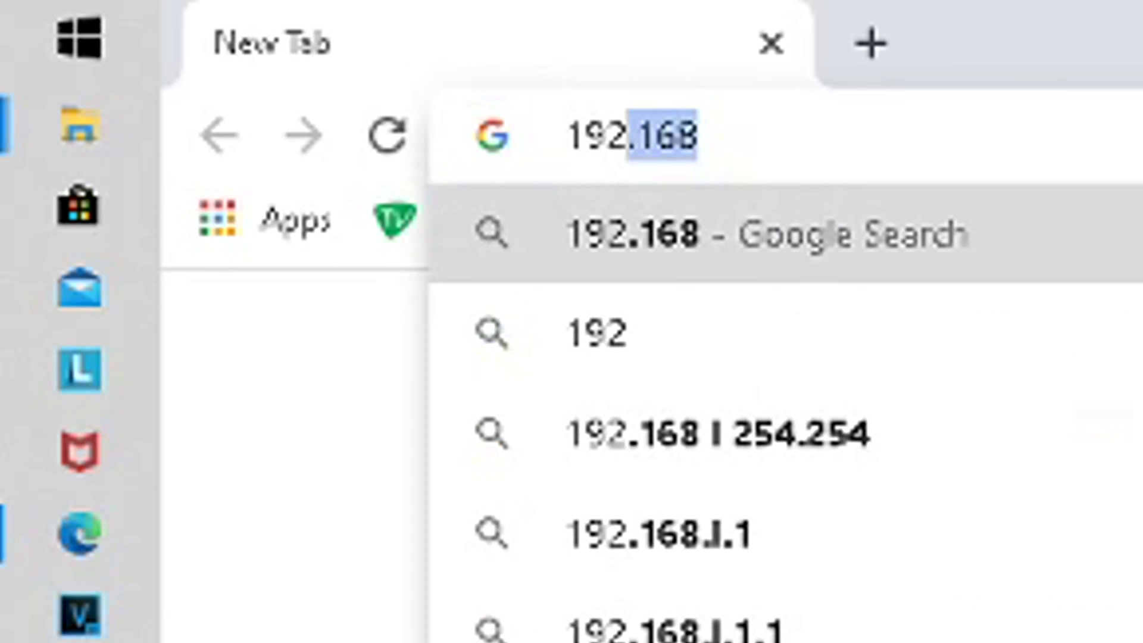
pyautogui.write('.0')
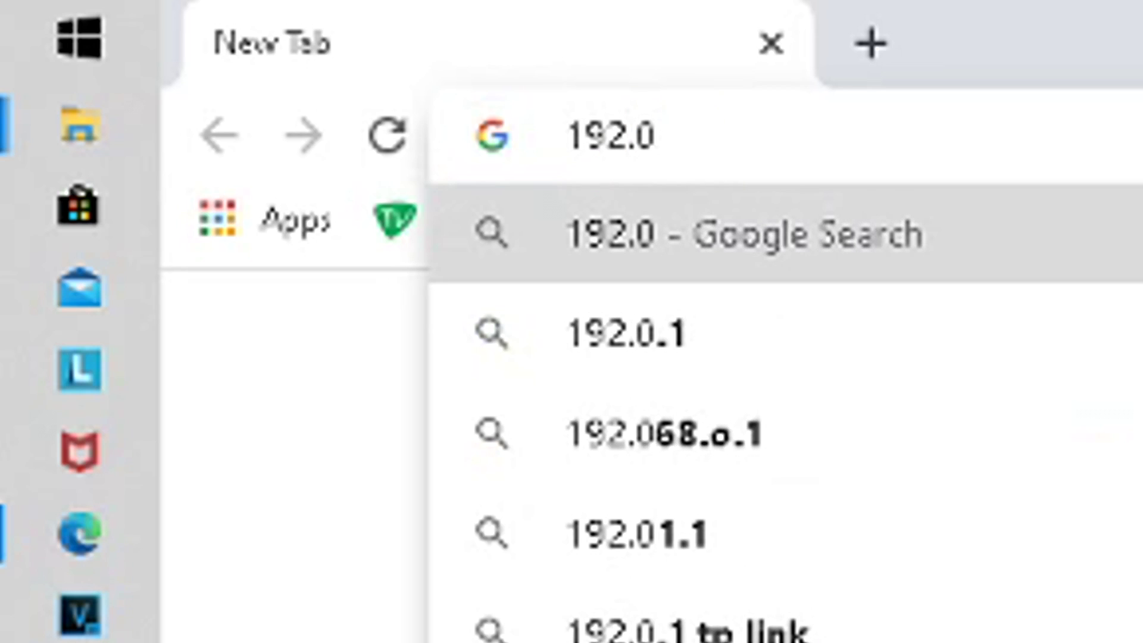
pyautogui.press('BackSpace')
pyautogui.write('19')
pyautogui.write('8')
pyautogui.press('BackSpace')
pyautogui.write('6')
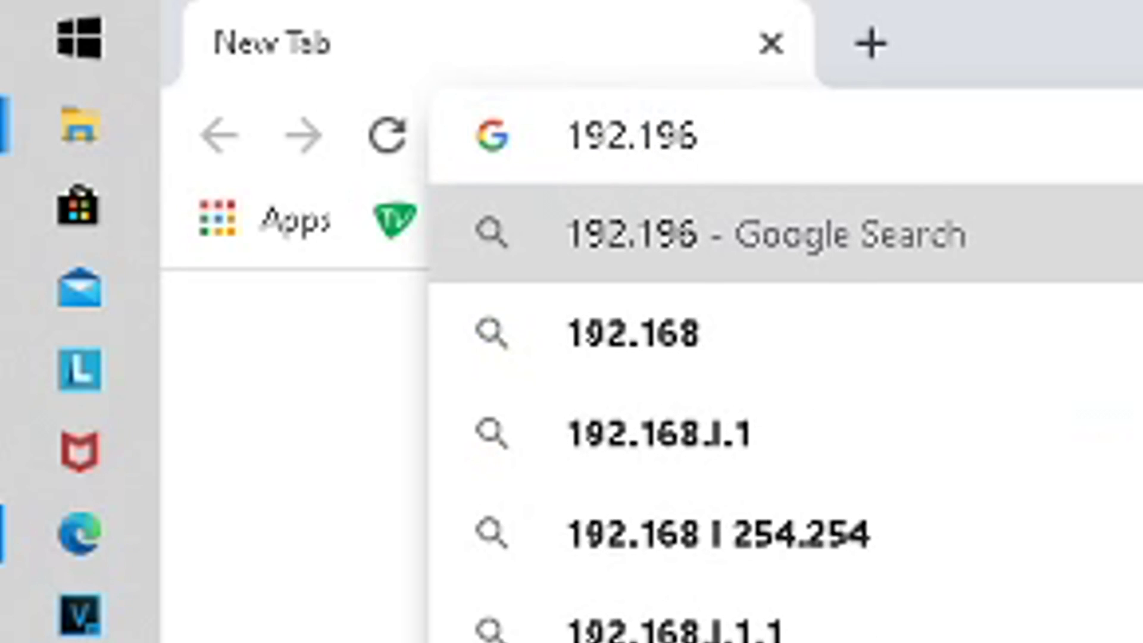
pyautogui.press('BackSpace')
pyautogui.press('BackSpace')
pyautogui.write('68.1.1')
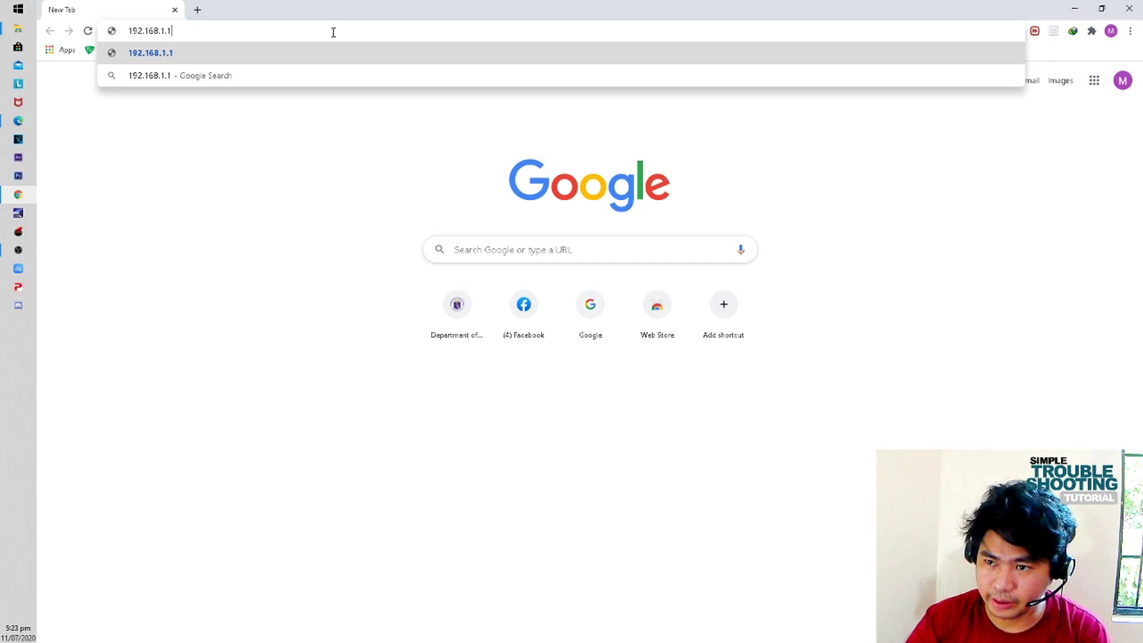
pyautogui.press('Return')
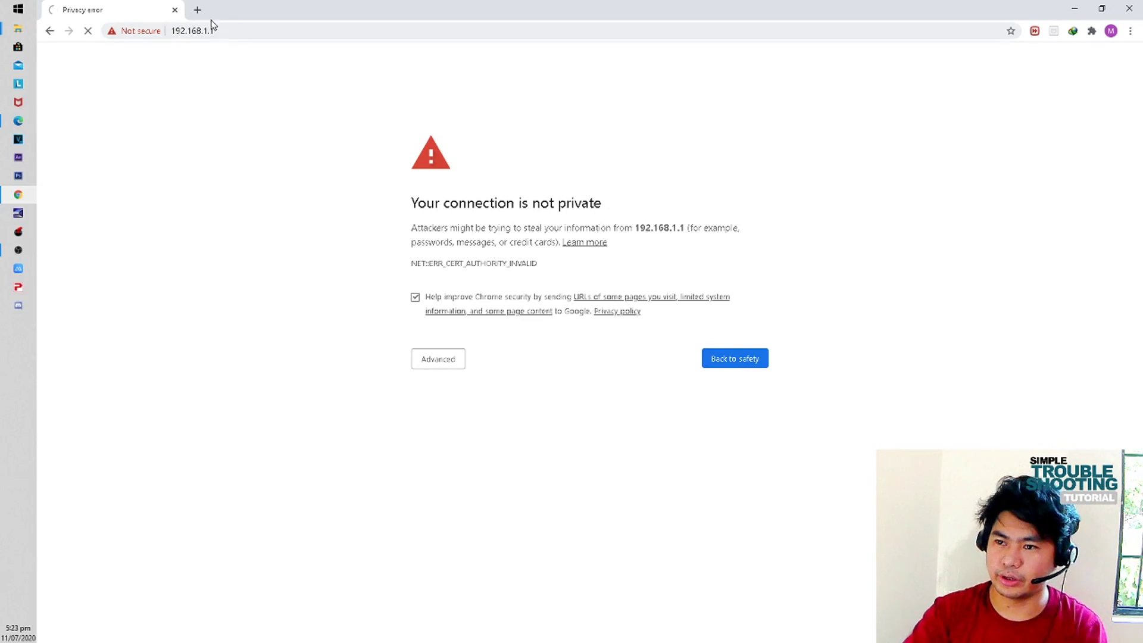
pyautogui.click(174, 9)
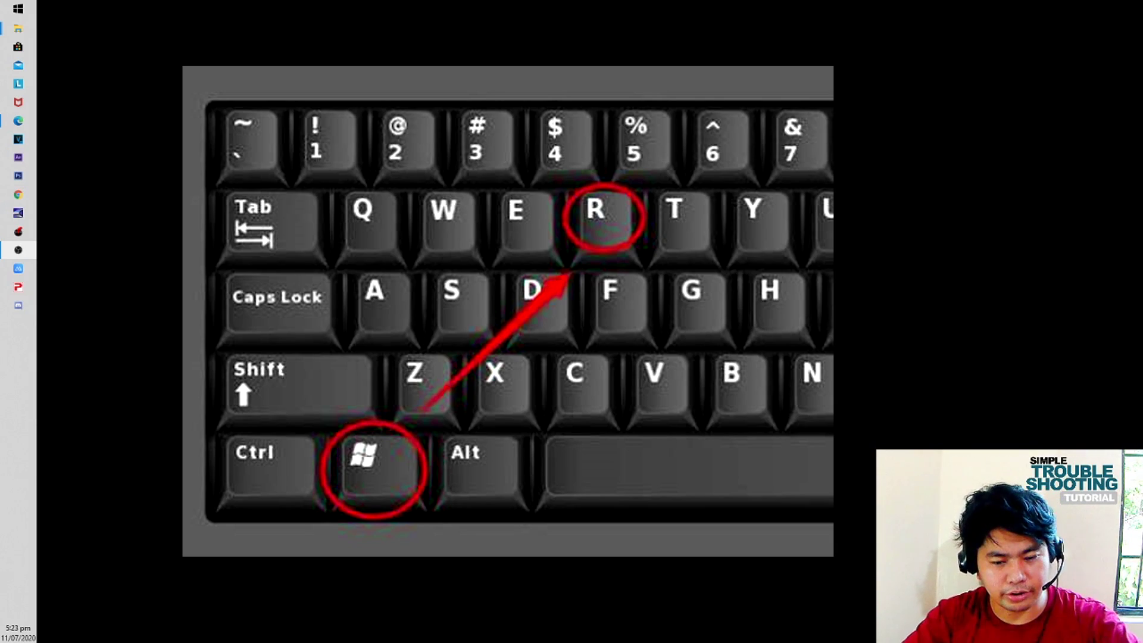
# Step: Run CMD from the Windows Run dialog to open Command Prompt
pyautogui.press('super+r')
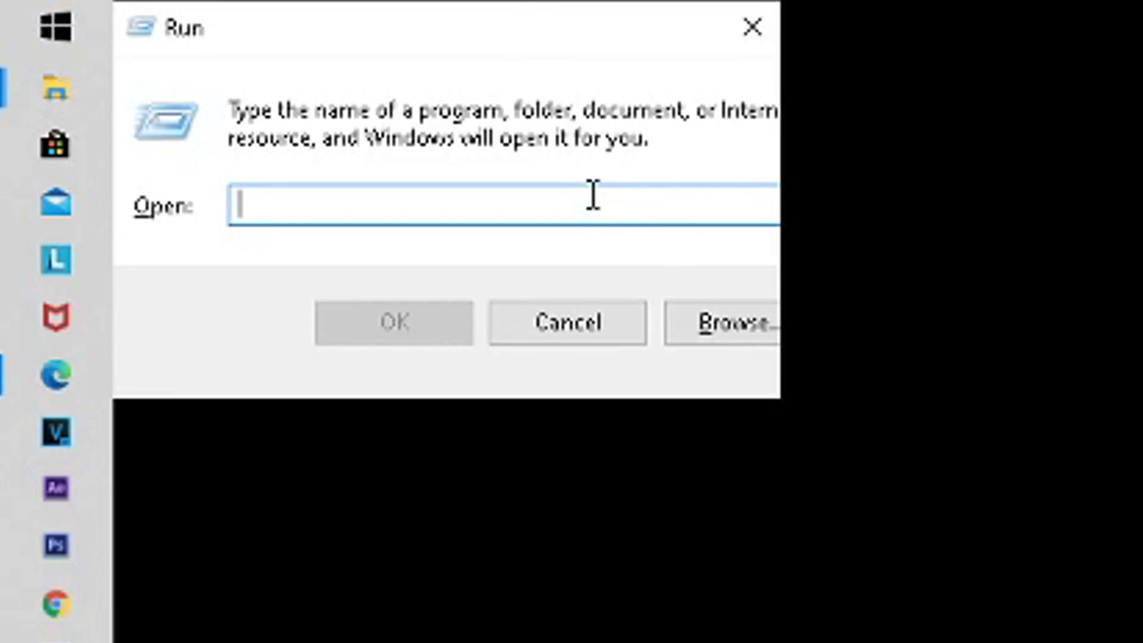
pyautogui.write('CMD')
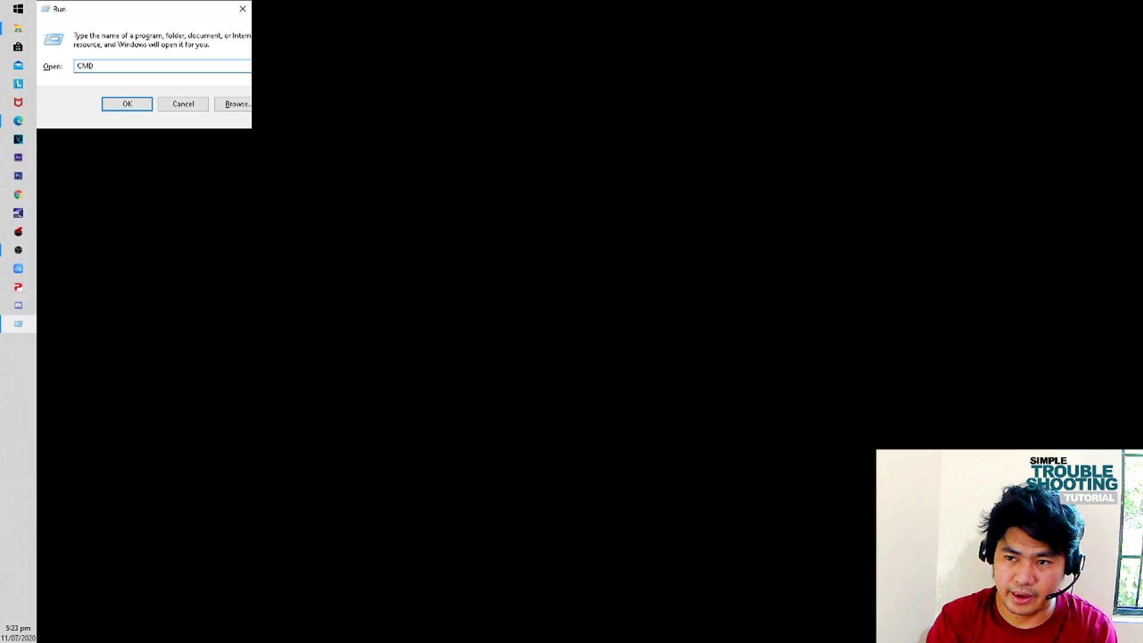
pyautogui.press('Return')
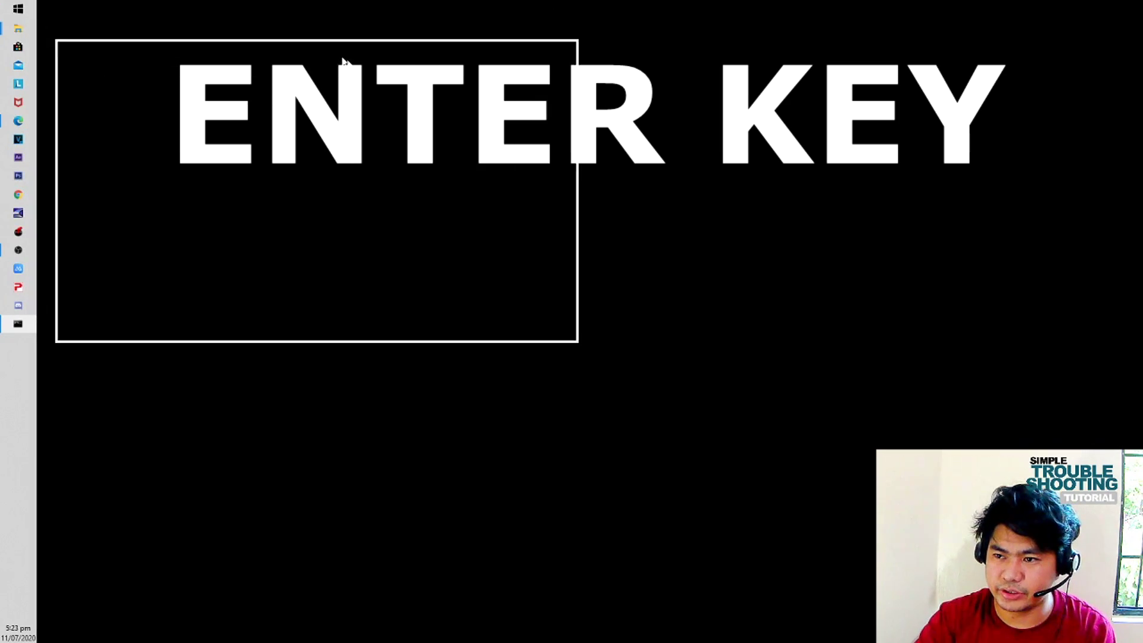
# Step: Maximize Command Prompt and run ipconfig to show the 192.168.1.1 default gateway
pyautogui.moveTo(402, 56); pyautogui.dragTo(441, 72)
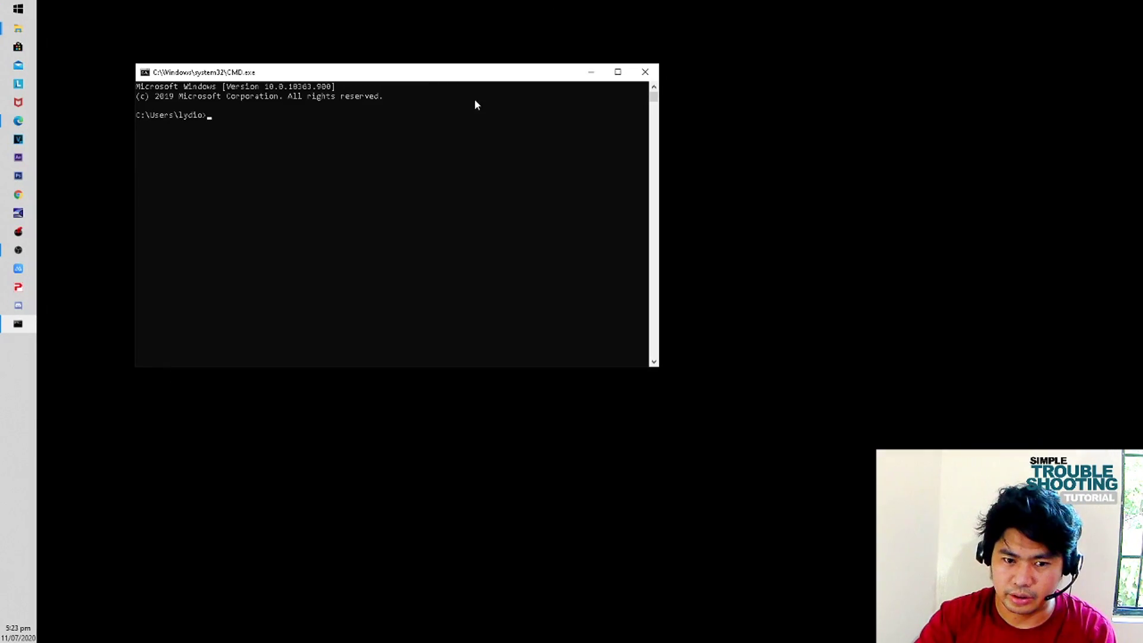
pyautogui.click(618, 73)
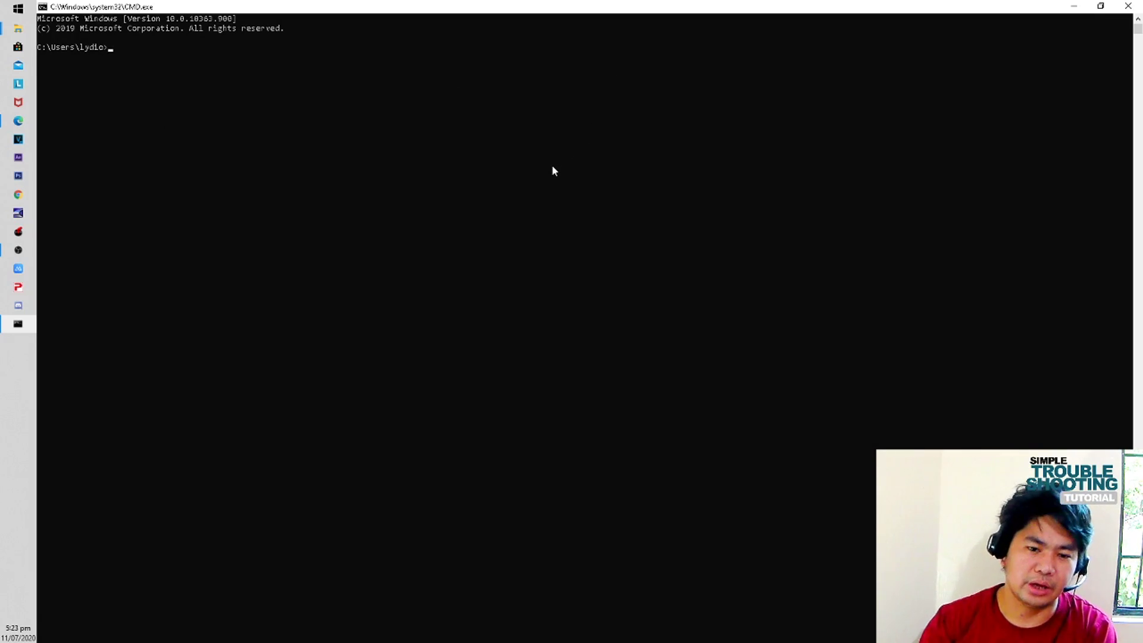
pyautogui.write('IP')
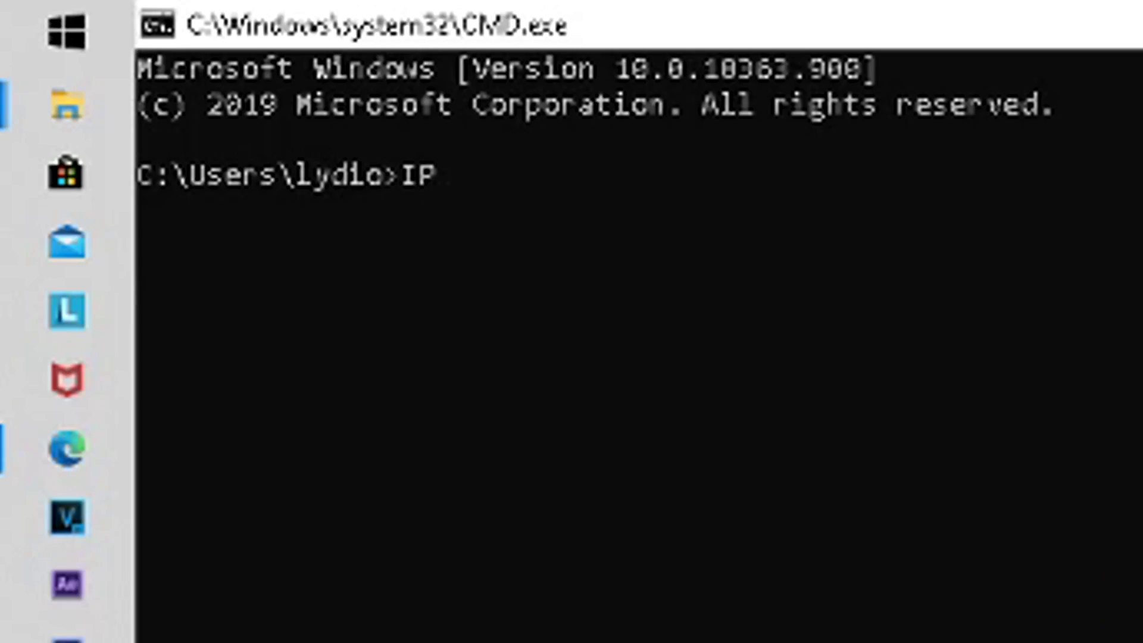
pyautogui.press('BackSpace')
pyautogui.press('BackSpace')
pyautogui.write('ipconfig')
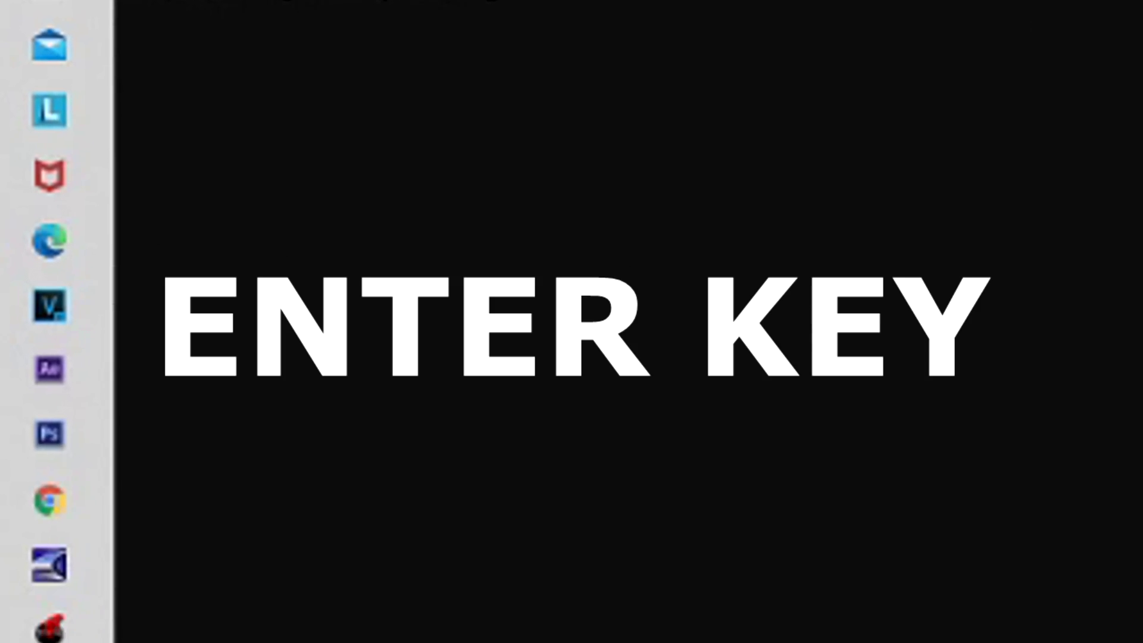
pyautogui.press('Return')
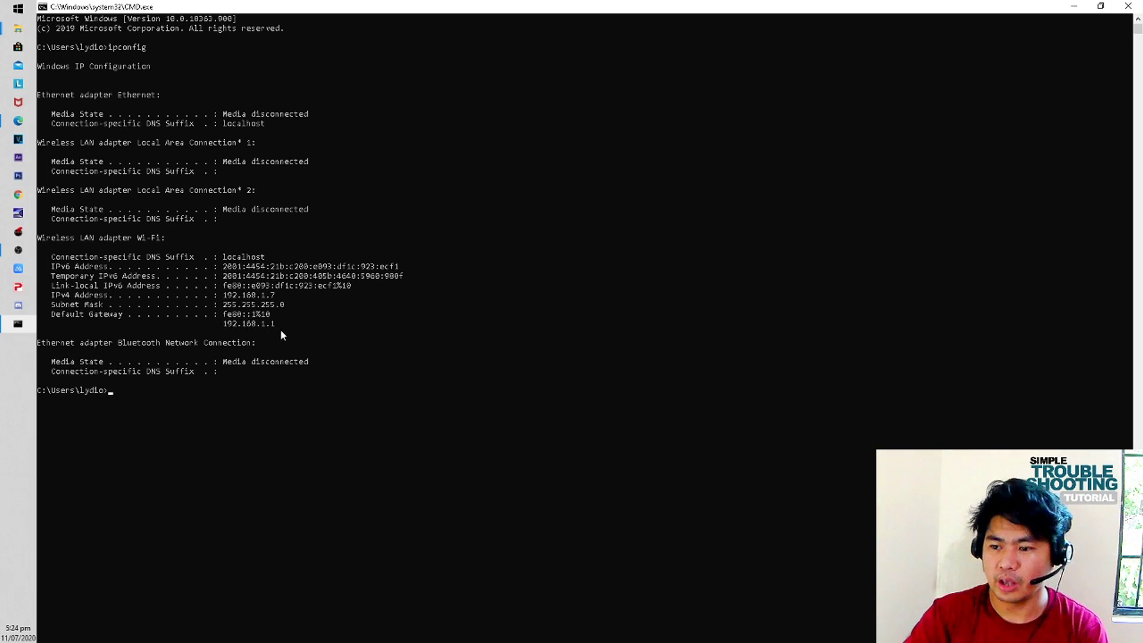
# Step: Reopen Chrome at 192.168.1.1 and proceed past the privacy warning to the router login page
pyautogui.click(1130, 6)
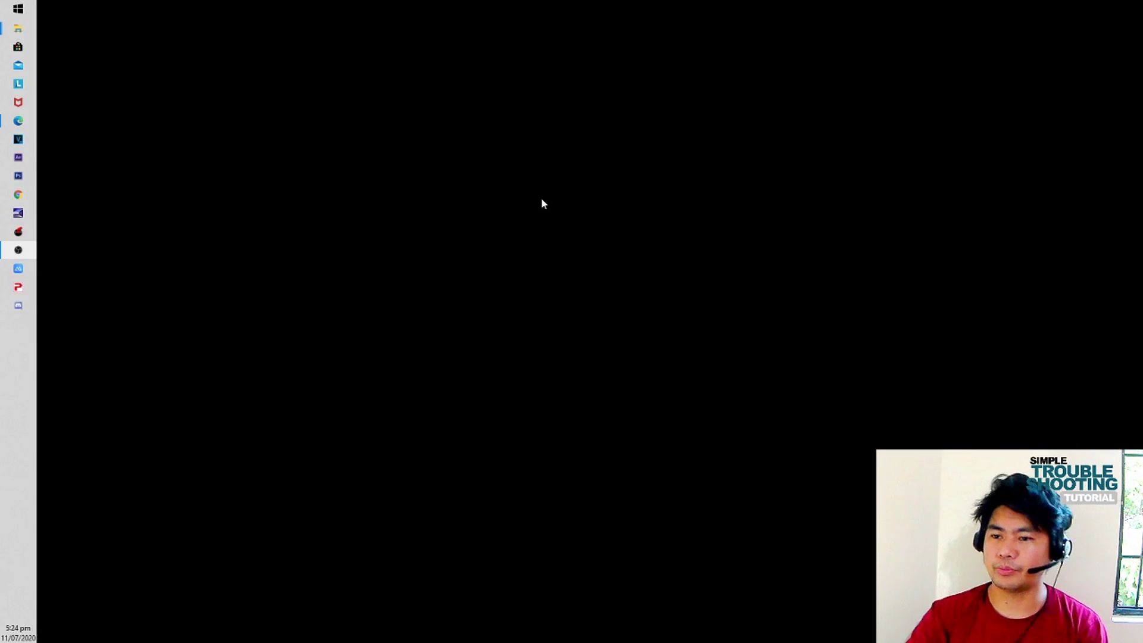
pyautogui.click(24, 194)
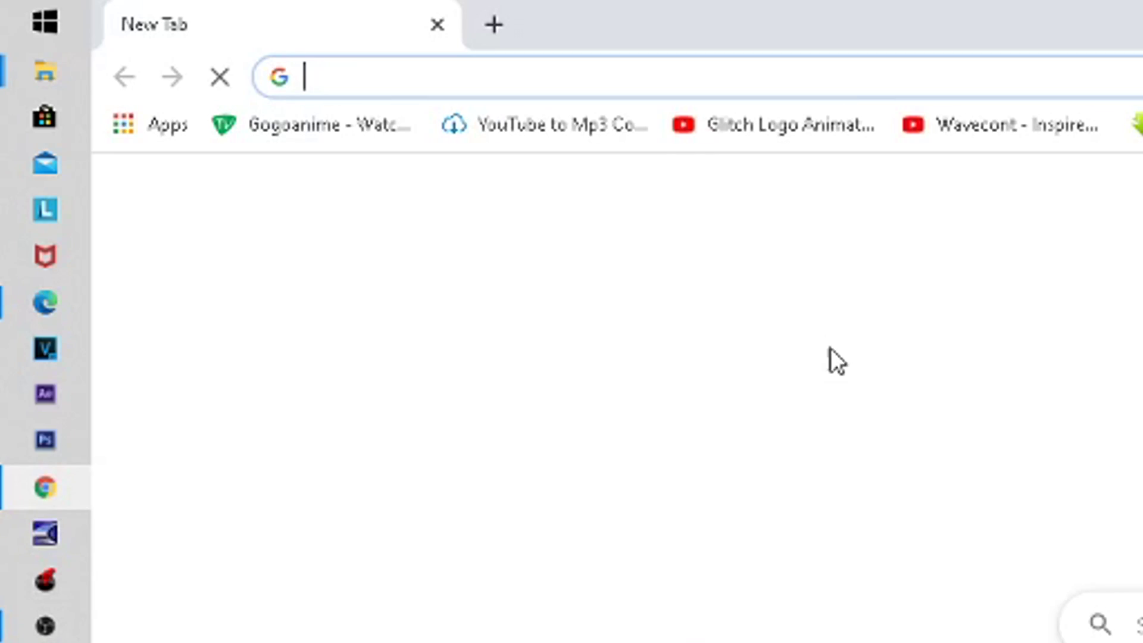
pyautogui.write('192.168.1.1')
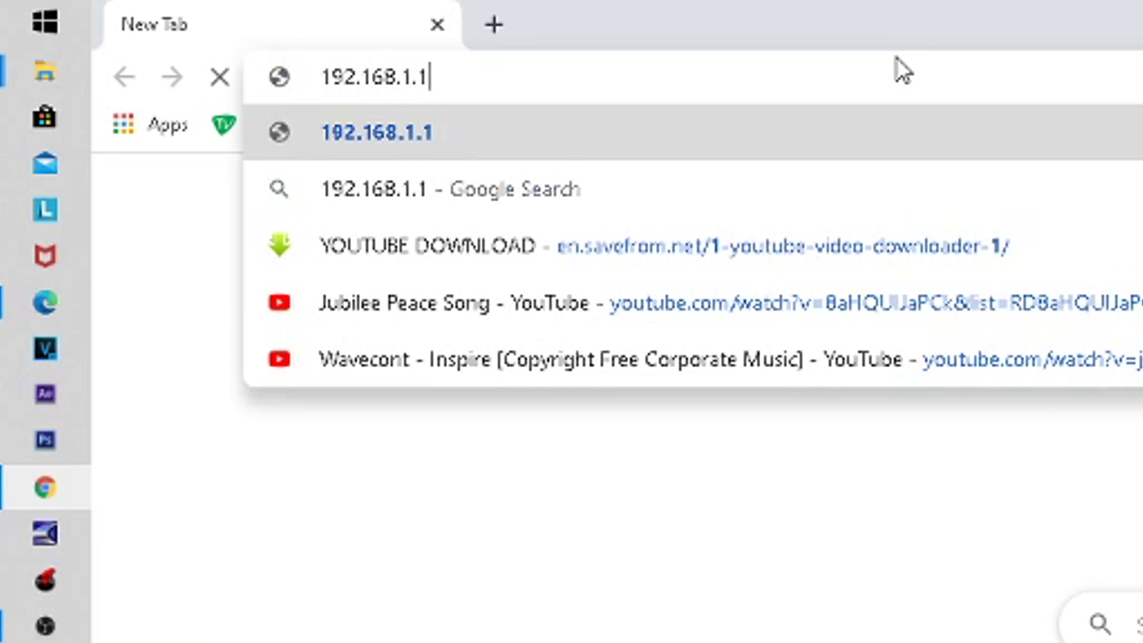
pyautogui.press('Return')
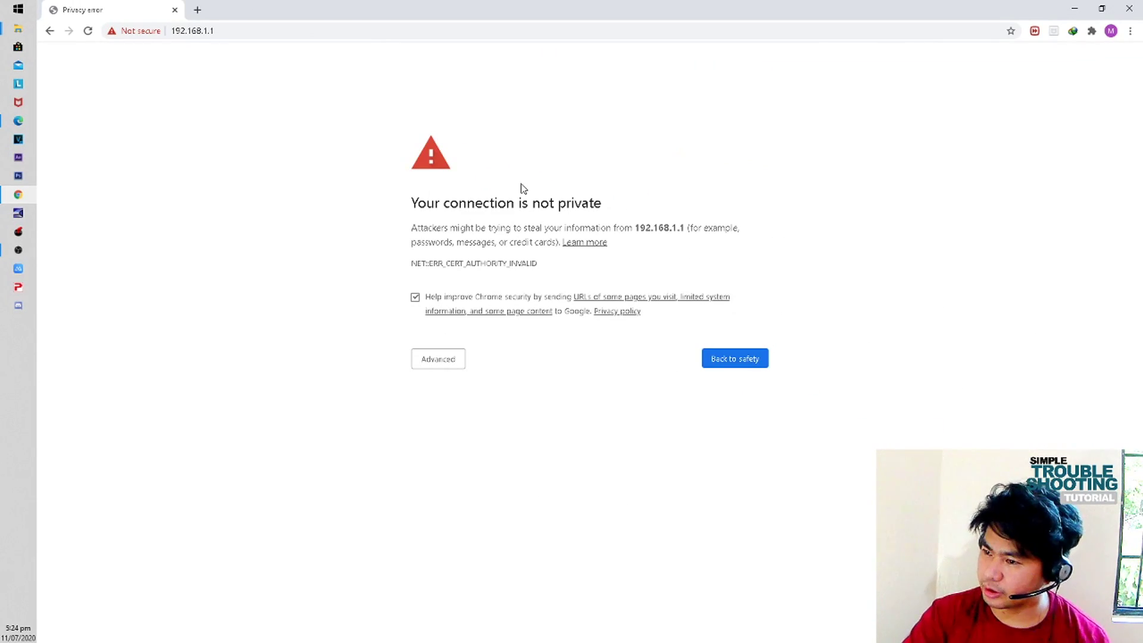
pyautogui.press('F5')
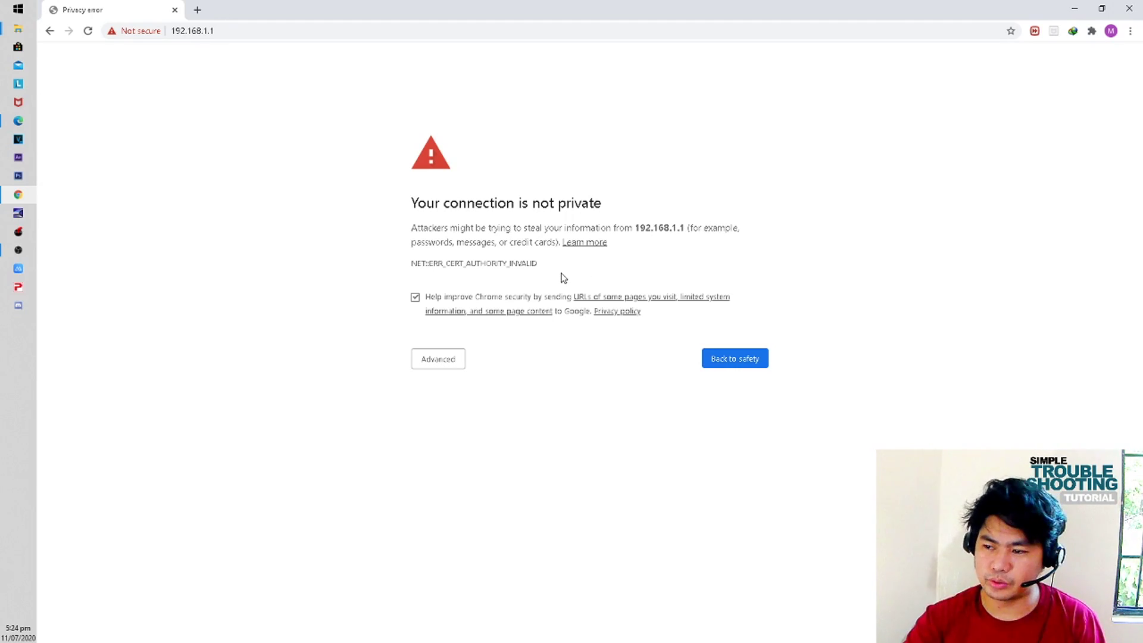
pyautogui.click(437, 359)
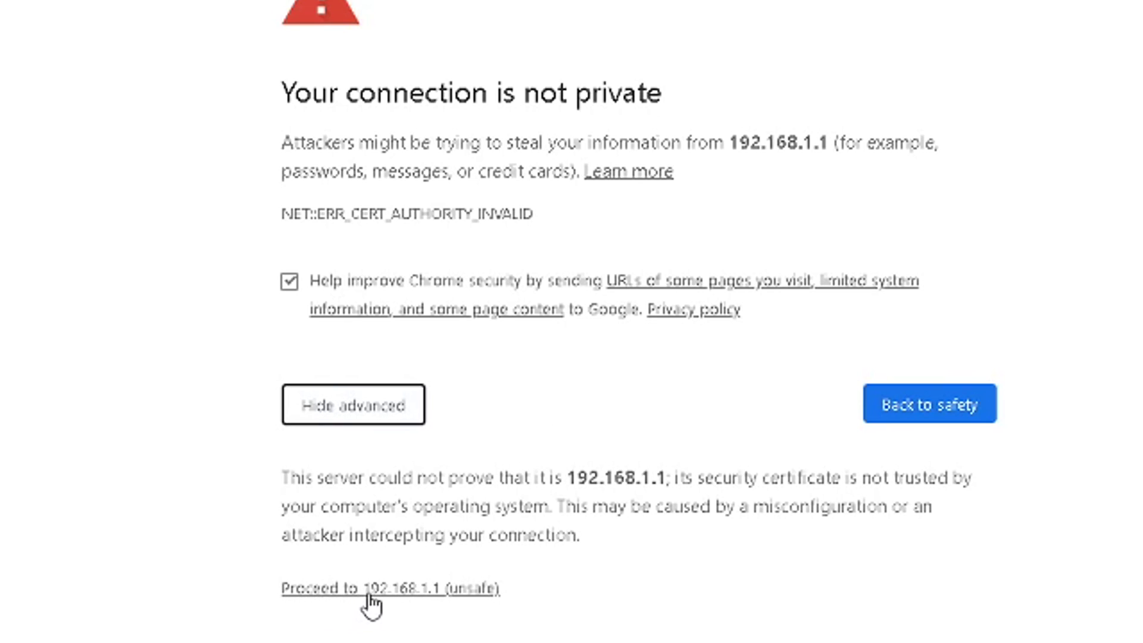
pyautogui.click(410, 595)
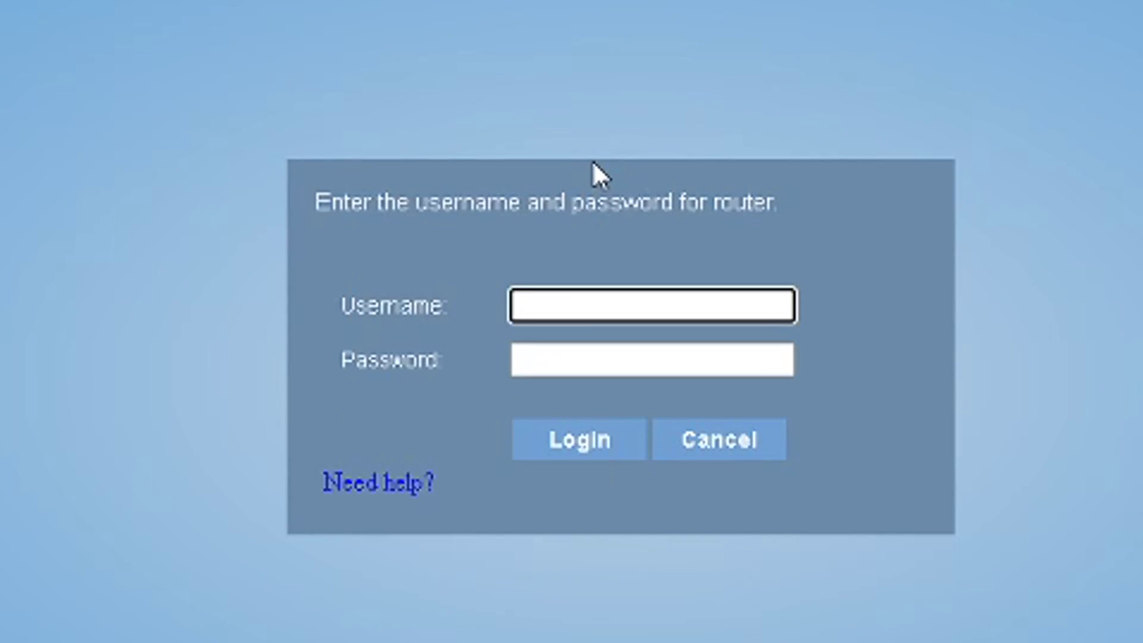
# Step: Log in to the router as admin with the administrator password
pyautogui.write('admin')
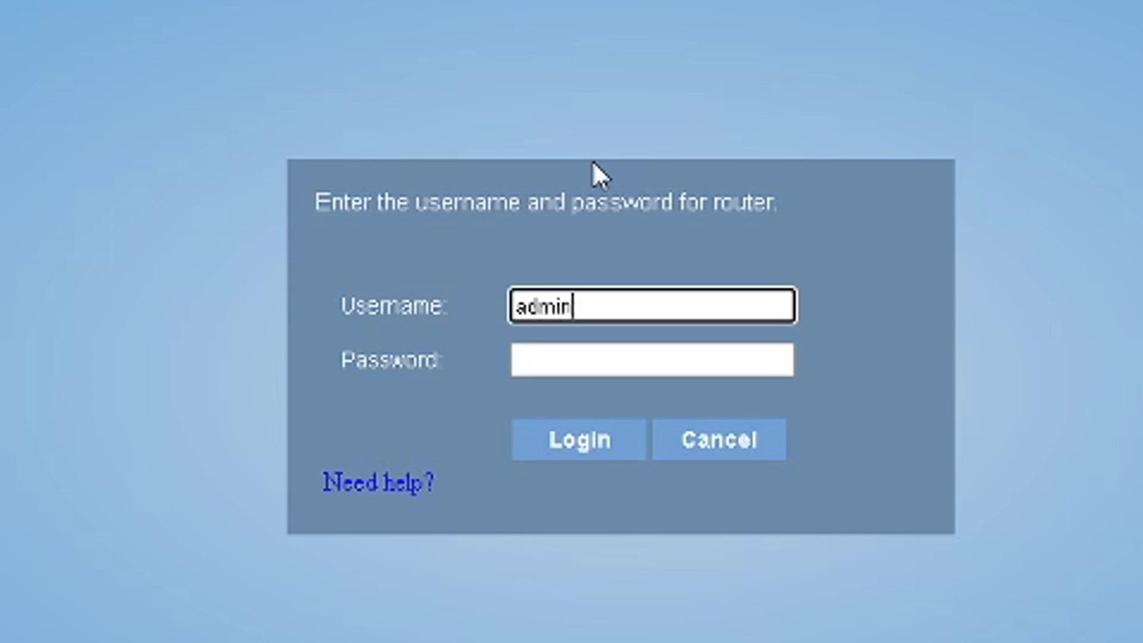
pyautogui.press('Tab')
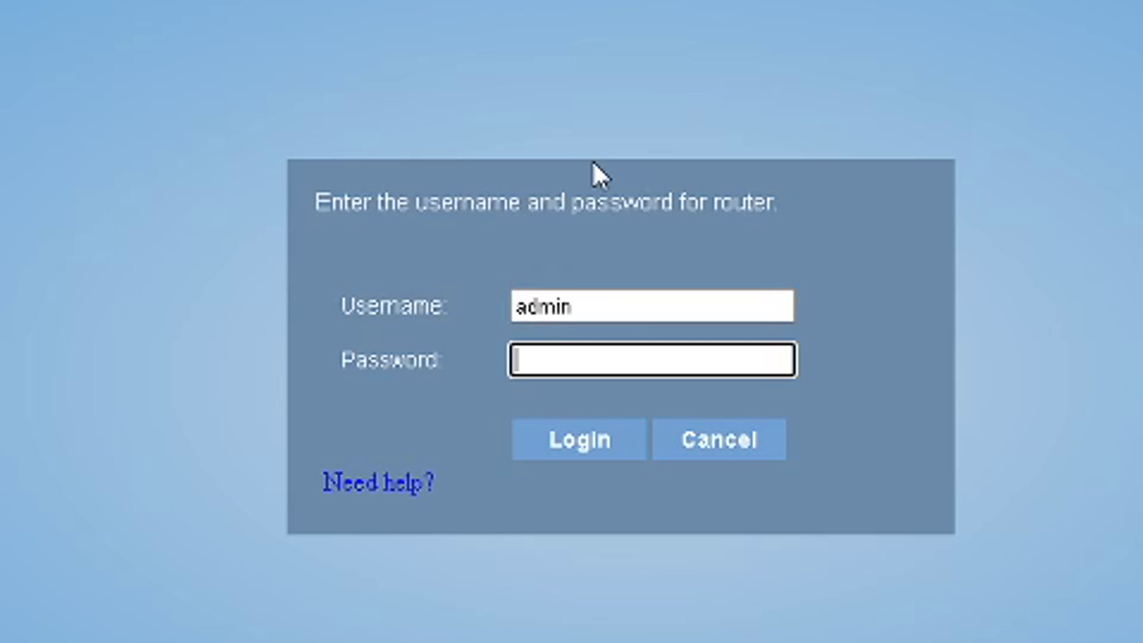
pyautogui.write('ad')
pyautogui.press('BackSpace')
pyautogui.press('BackSpace')
pyautogui.write('ad**************')
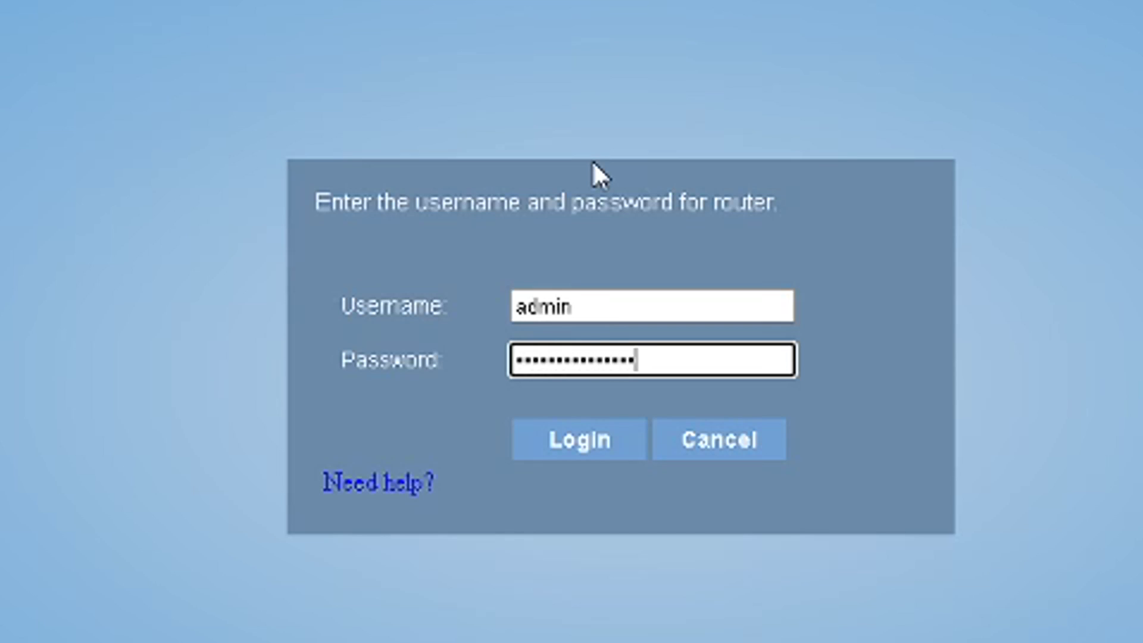
pyautogui.press('Return')
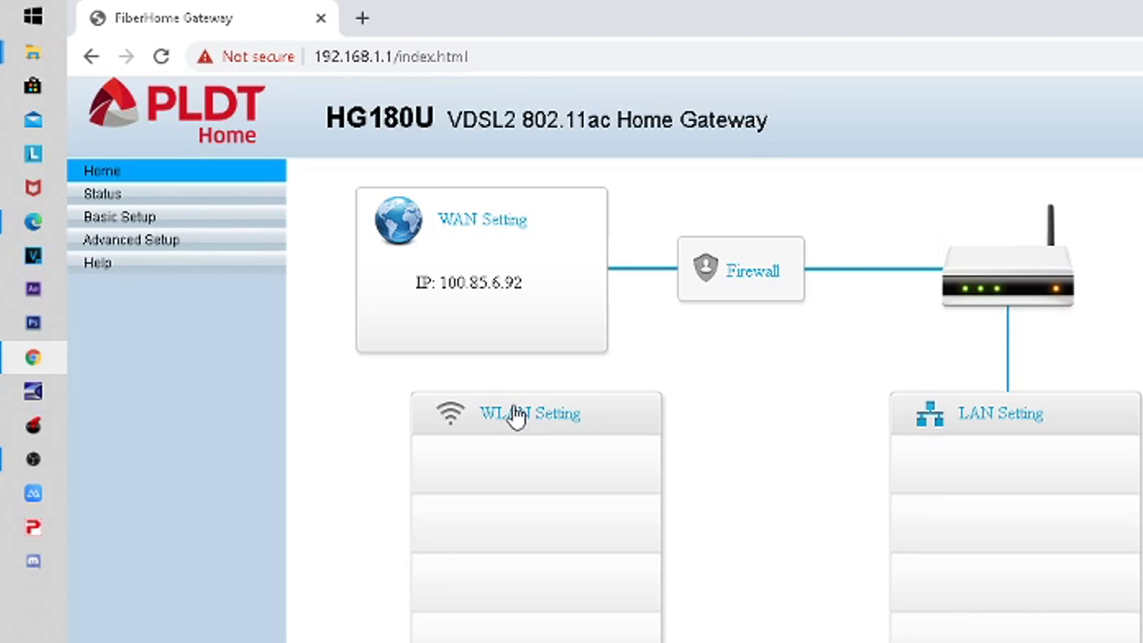
# Step: Show the devices connected over WLAN from the Home dashboard
pyautogui.click(554, 425)
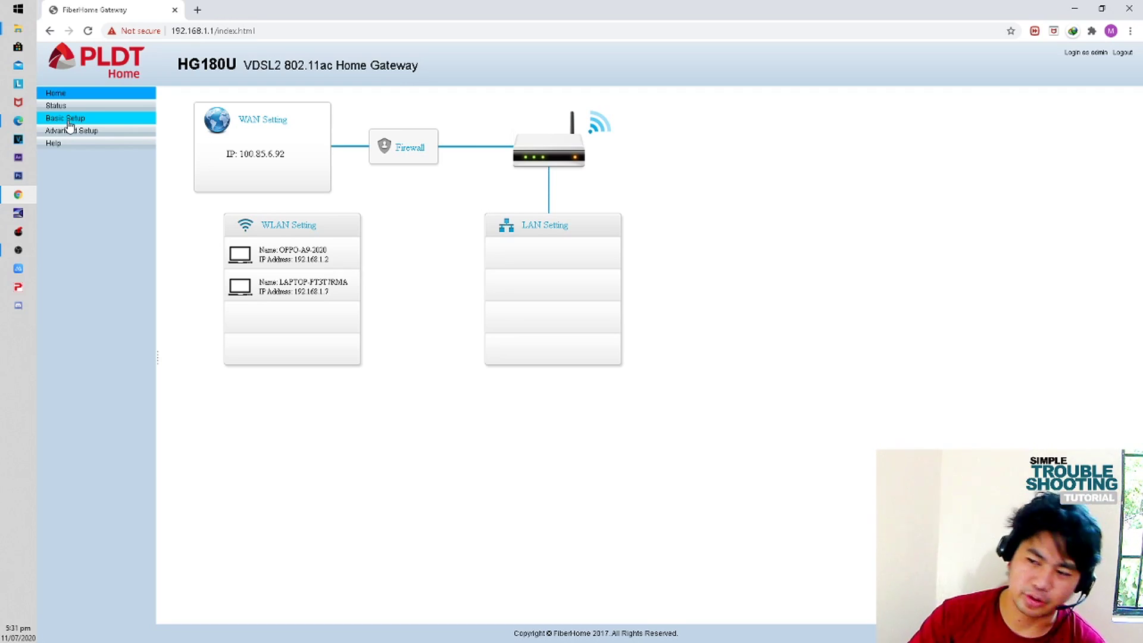
# Step: Expand Basic Setup > WLAN and open Security Setting 2.4GHz after the 5GHz page
pyautogui.click(69, 119)
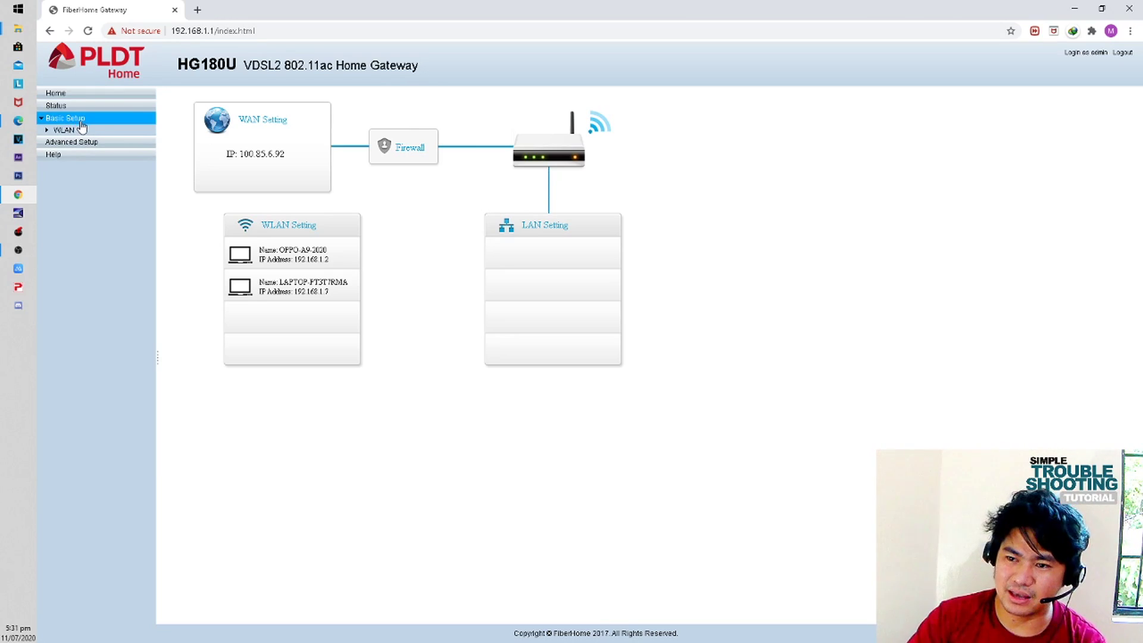
pyautogui.click(77, 118)
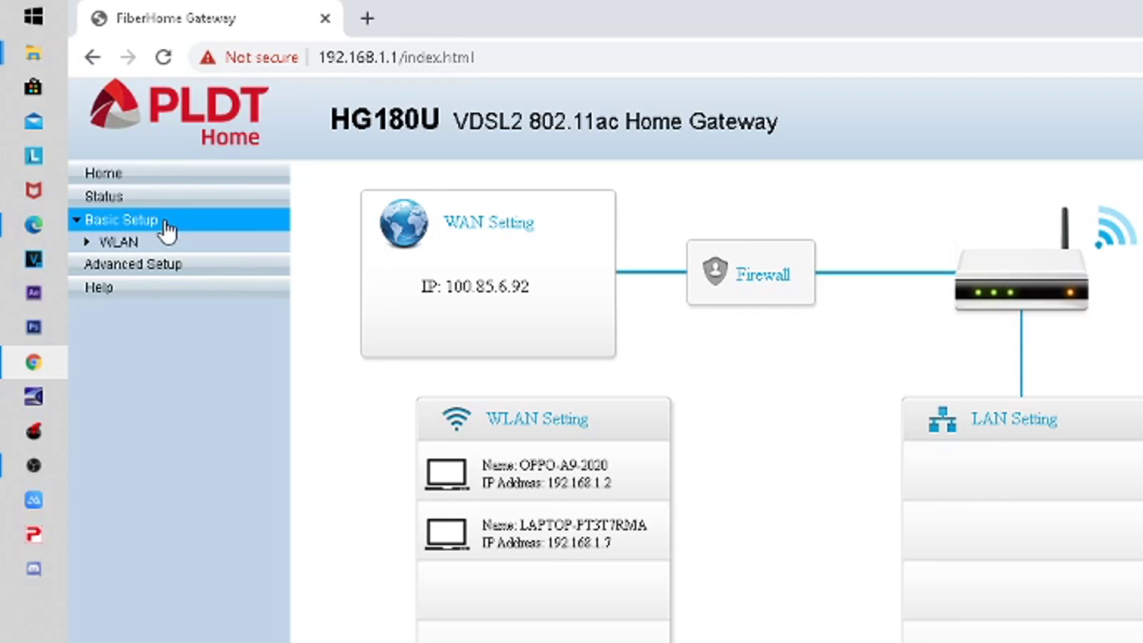
pyautogui.click(122, 244)
pyautogui.click(143, 244)
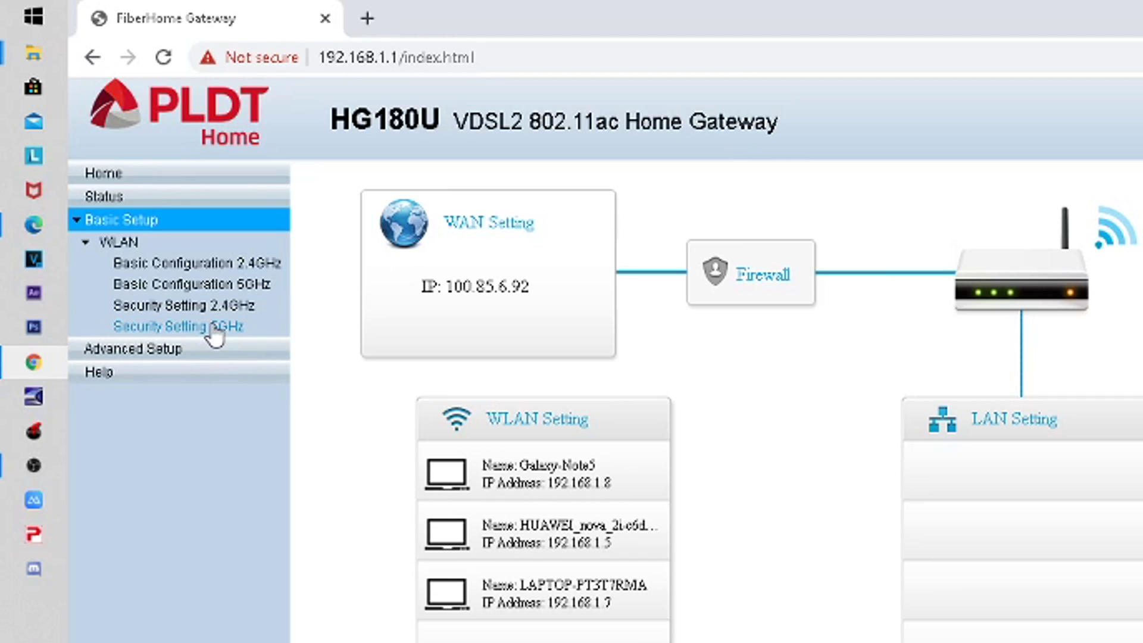
pyautogui.click(213, 328)
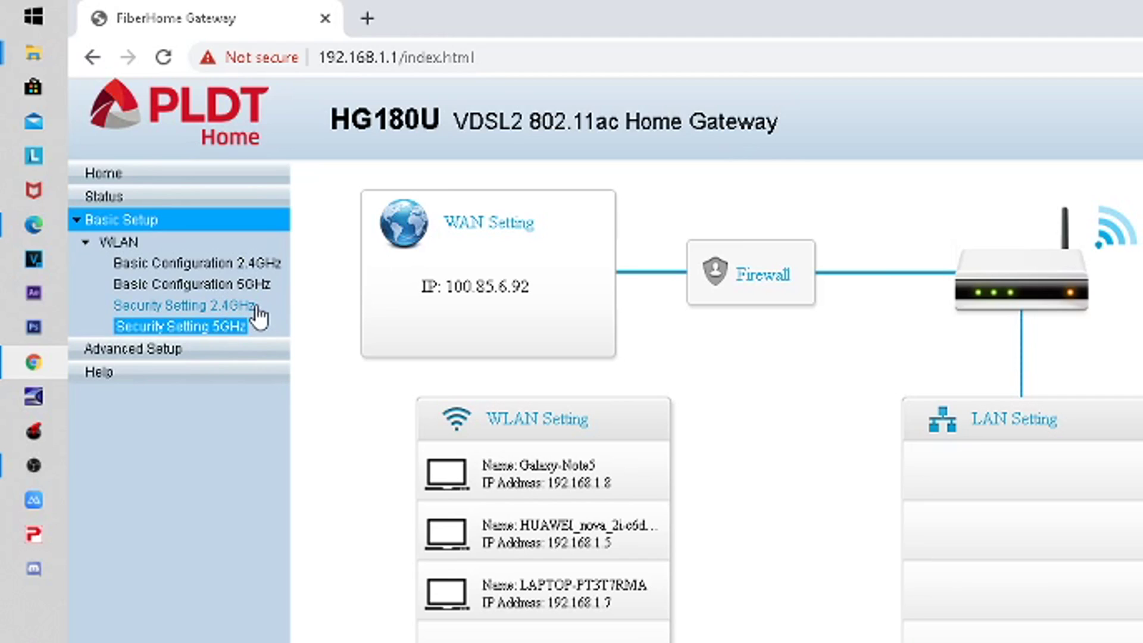
pyautogui.click(234, 310)
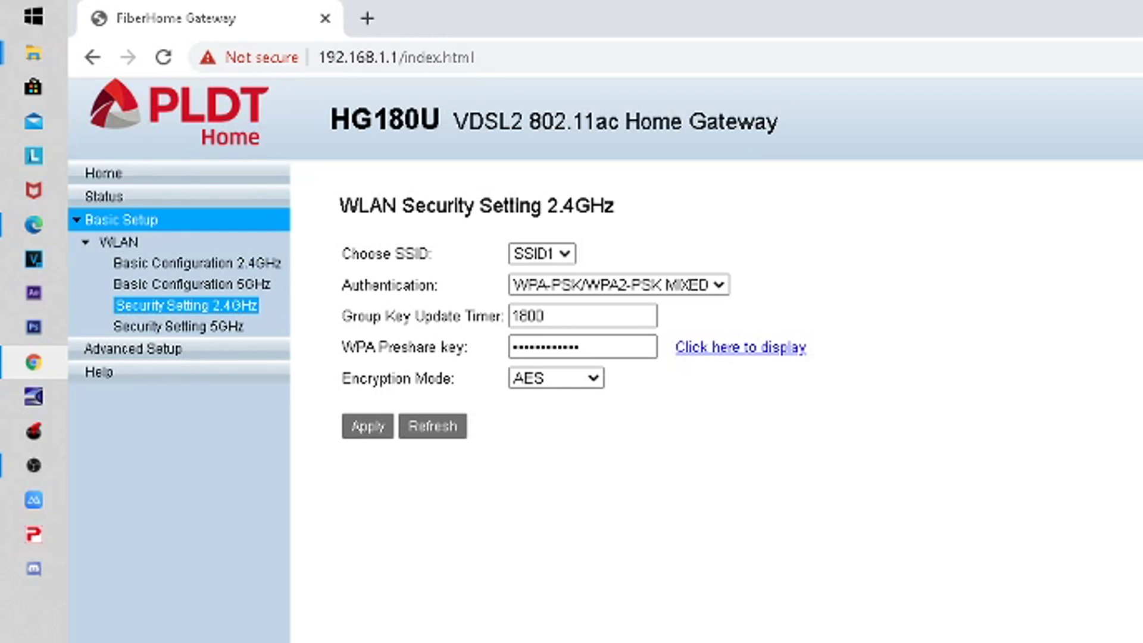
# Step: Keep SSID1 selected and list the available authentication modes
pyautogui.click(565, 255)
pyautogui.click(566, 255)
pyautogui.click(565, 255)
pyautogui.click(566, 256)
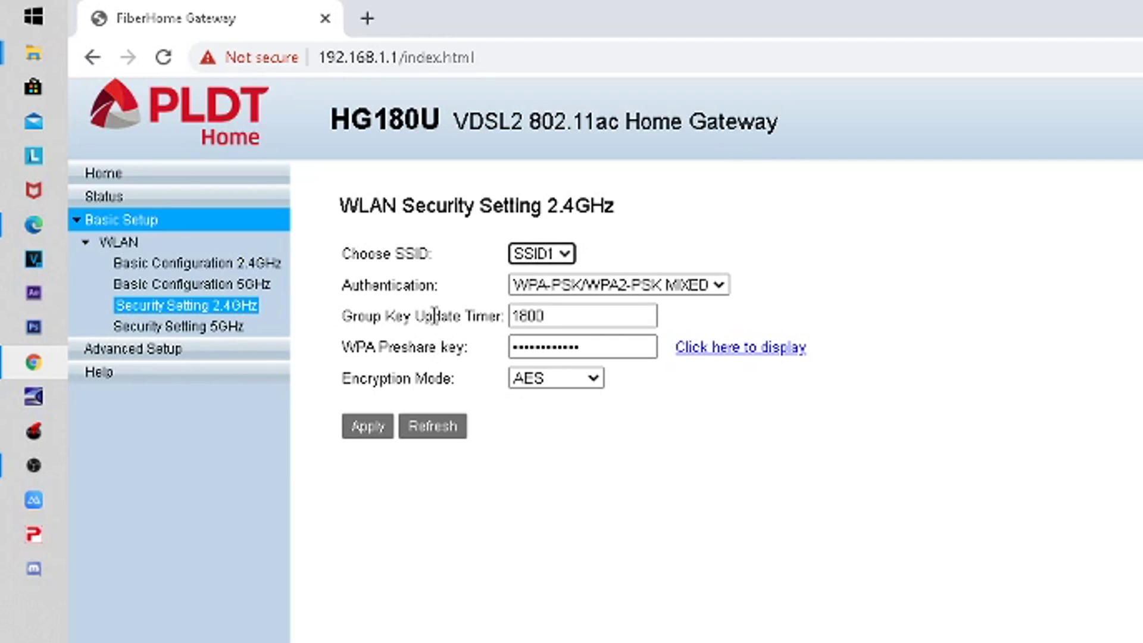
pyautogui.click(677, 284)
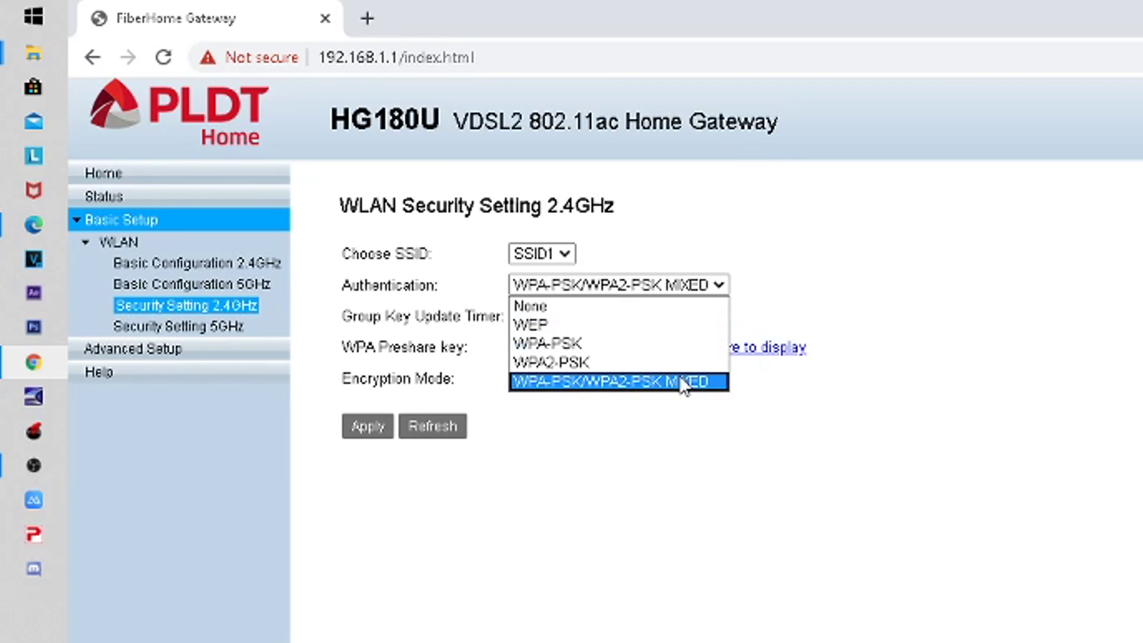
# Step: Keep WPA-PSK/WPA2-PSK MIXED and AES, and replace SSID1's preshare key with a new key
pyautogui.click(758, 403)
pyautogui.moveTo(607, 346); pyautogui.dragTo(470, 353)
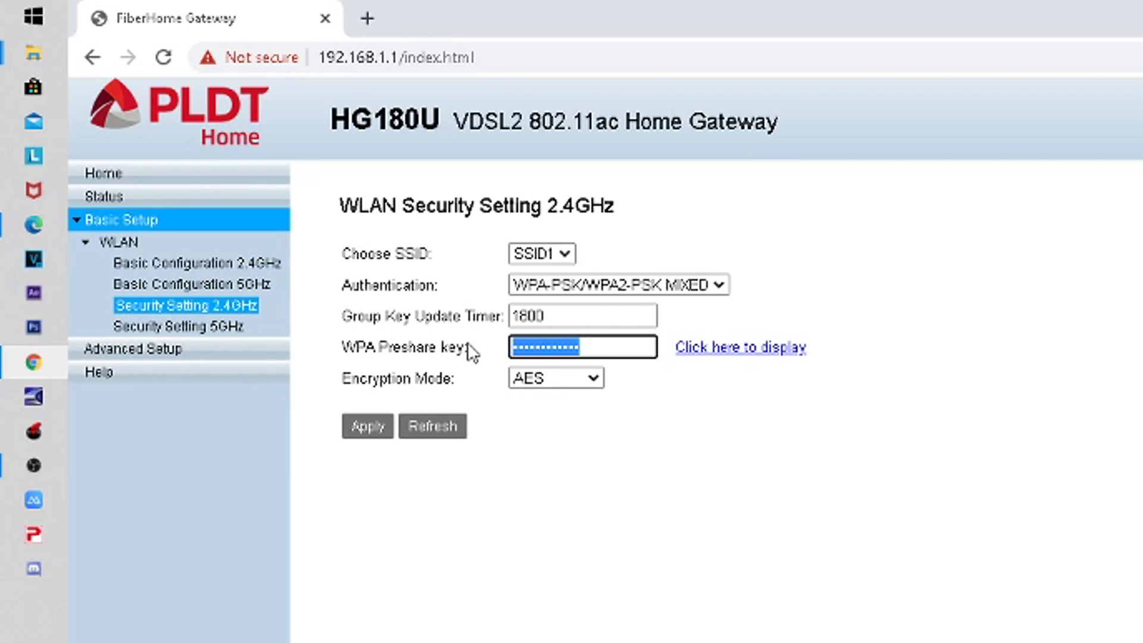
pyautogui.click(584, 380)
pyautogui.click(797, 467)
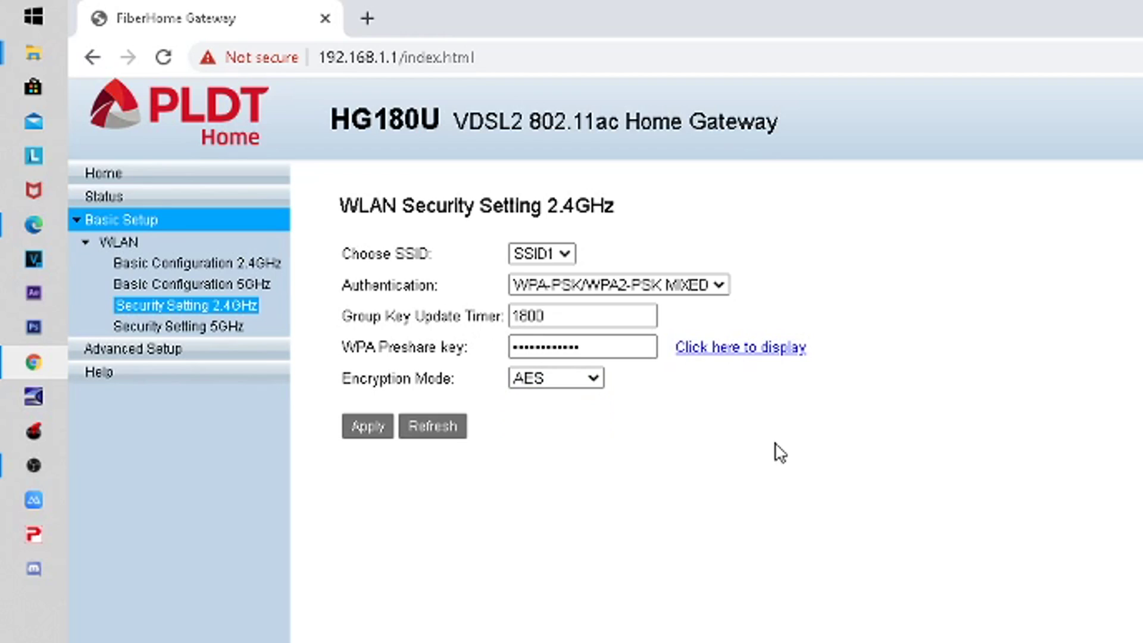
pyautogui.click(618, 346)
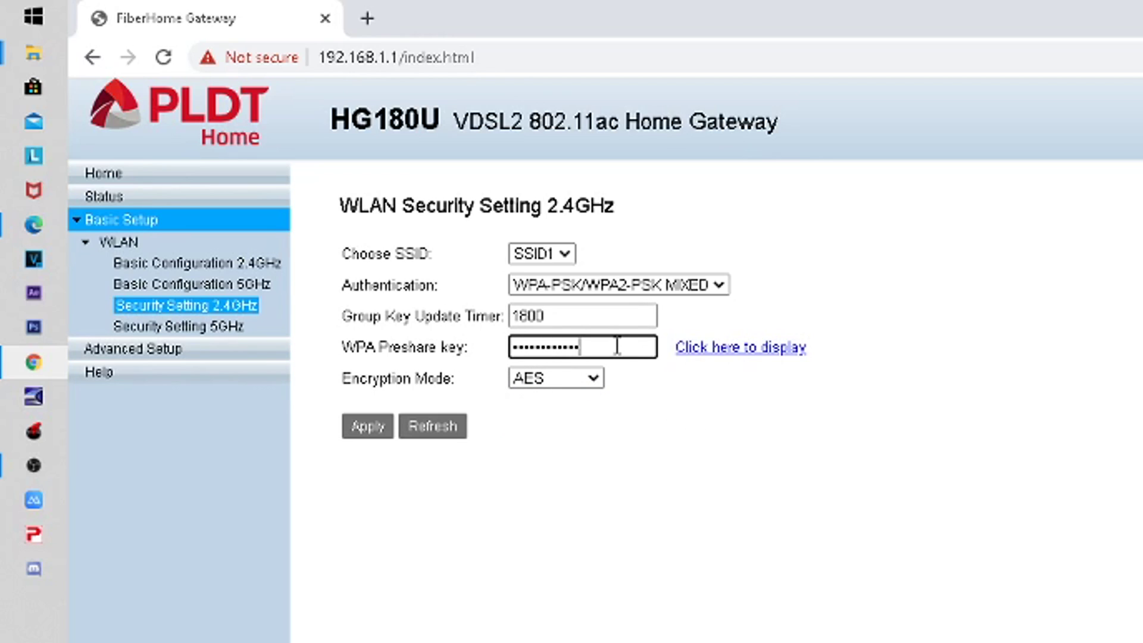
pyautogui.moveTo(618, 347); pyautogui.dragTo(480, 362)
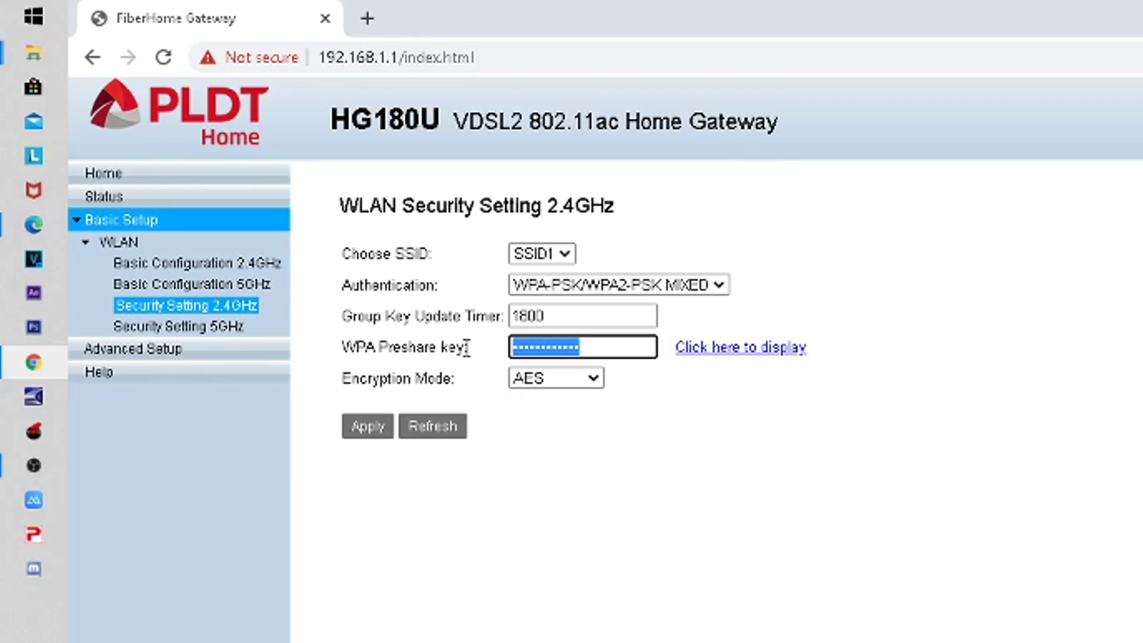
pyautogui.press('BackSpace')
pyautogui.write('••••••••••••')
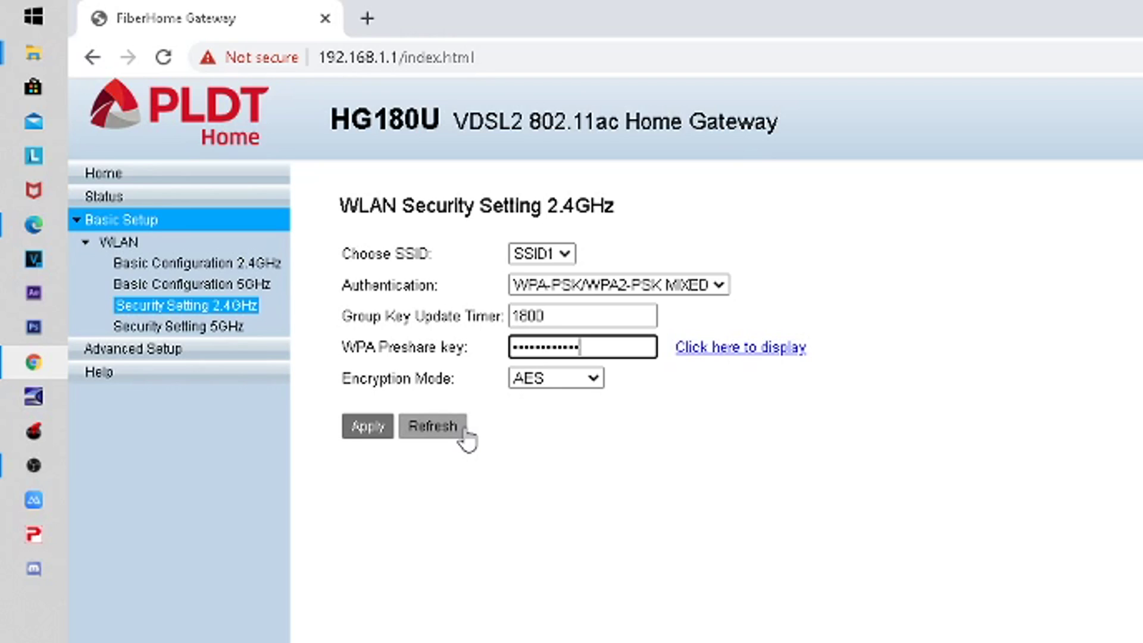
# Step: Browse the Advanced Setup WLAN and Parental Control menu sections
pyautogui.click(571, 493)
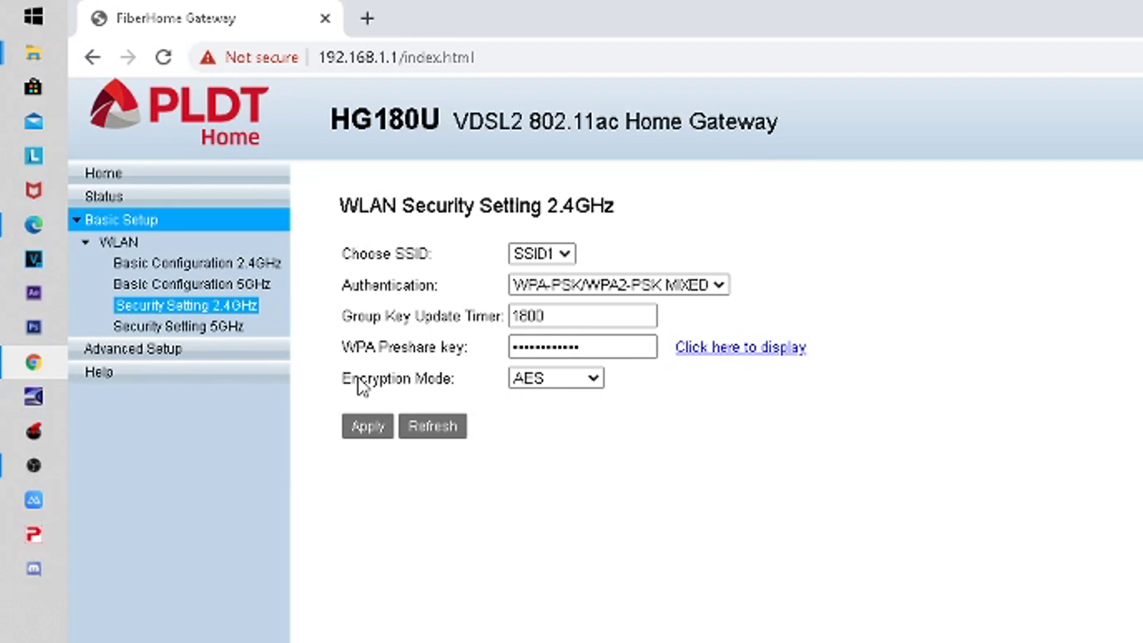
pyautogui.click(180, 351)
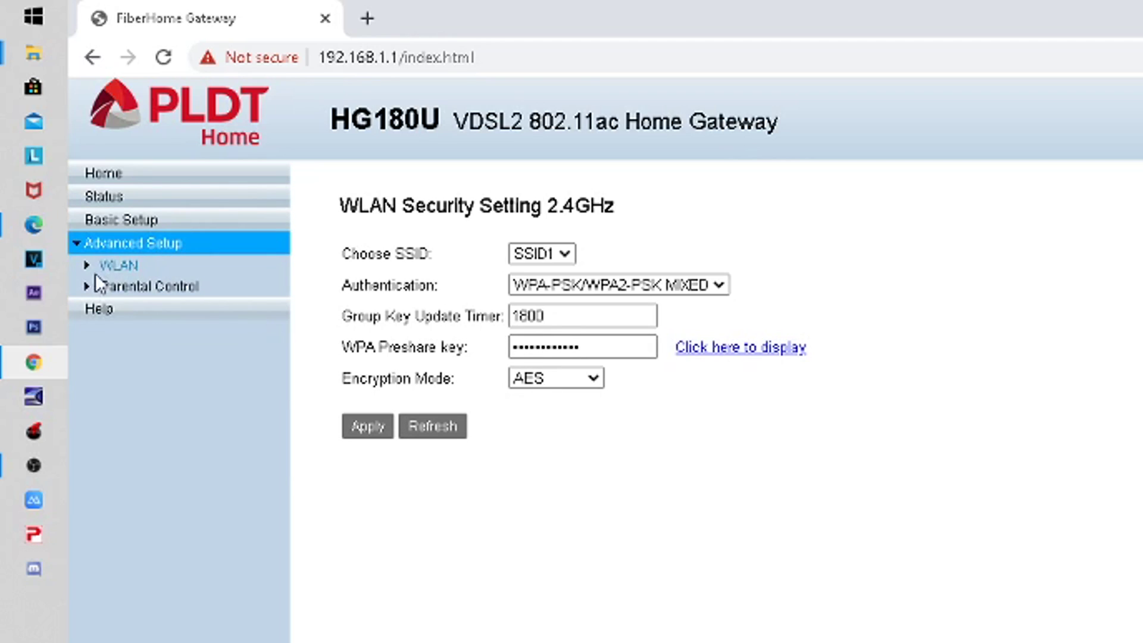
pyautogui.click(140, 291)
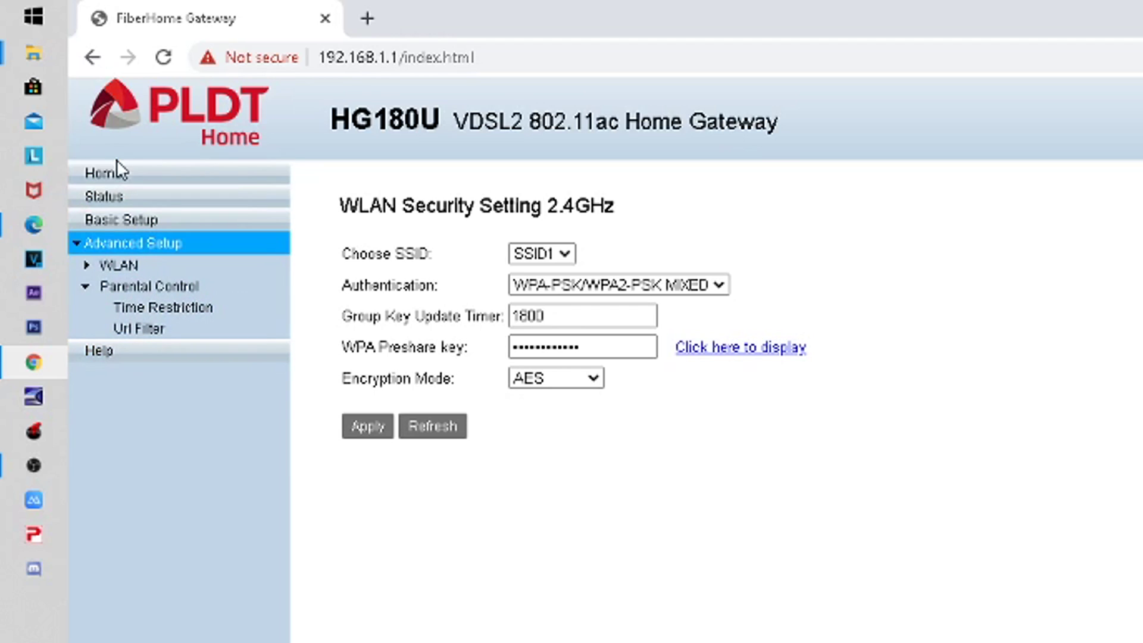
pyautogui.click(124, 265)
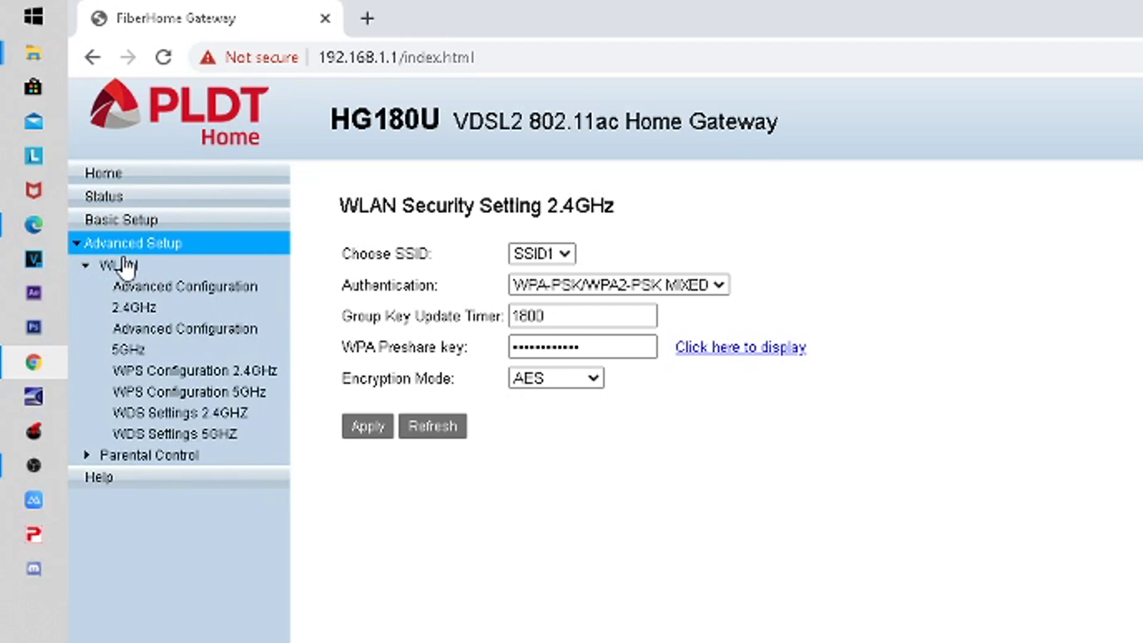
pyautogui.click(110, 455)
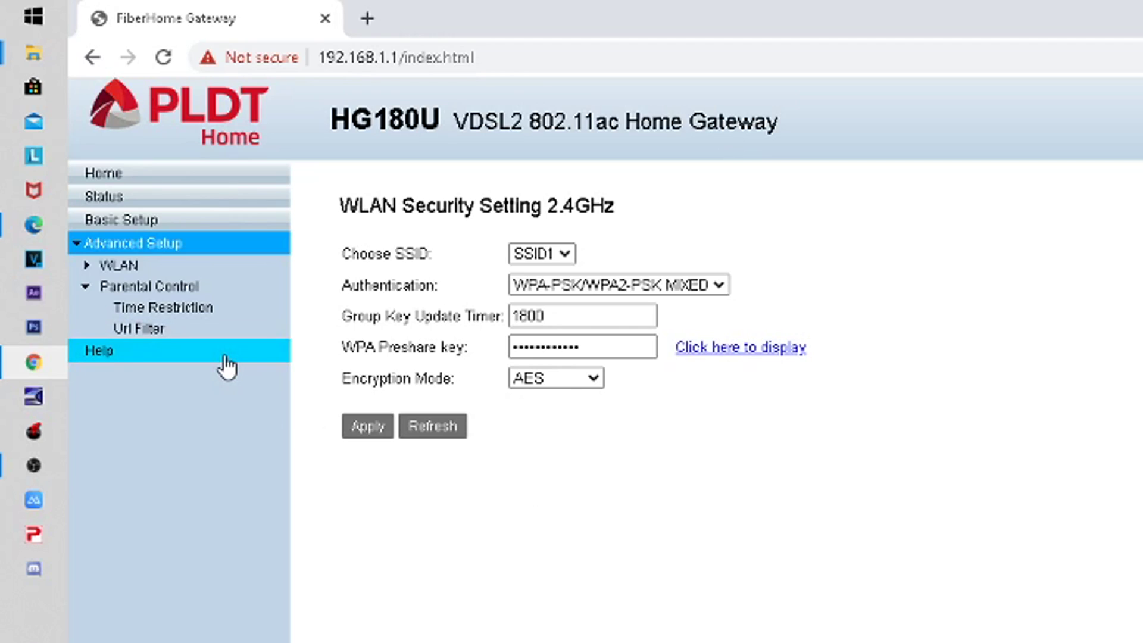
# Step: Check the Status section, then open Basic Setup > WLAN > Basic Configuration 2.4GHz
pyautogui.click(144, 220)
pyautogui.click(144, 199)
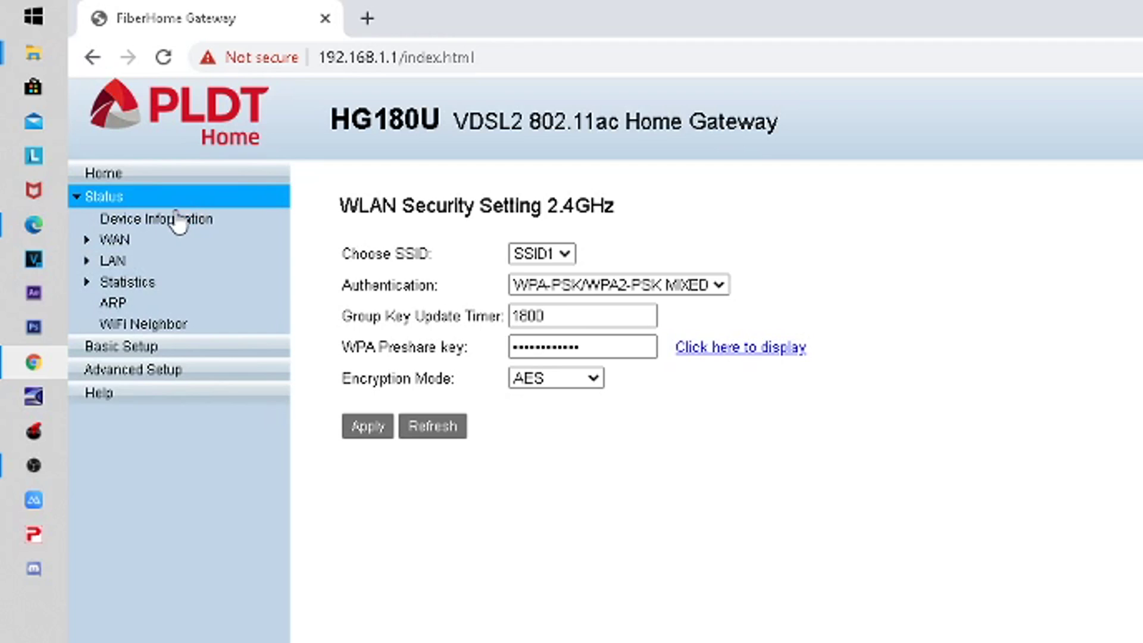
pyautogui.click(158, 348)
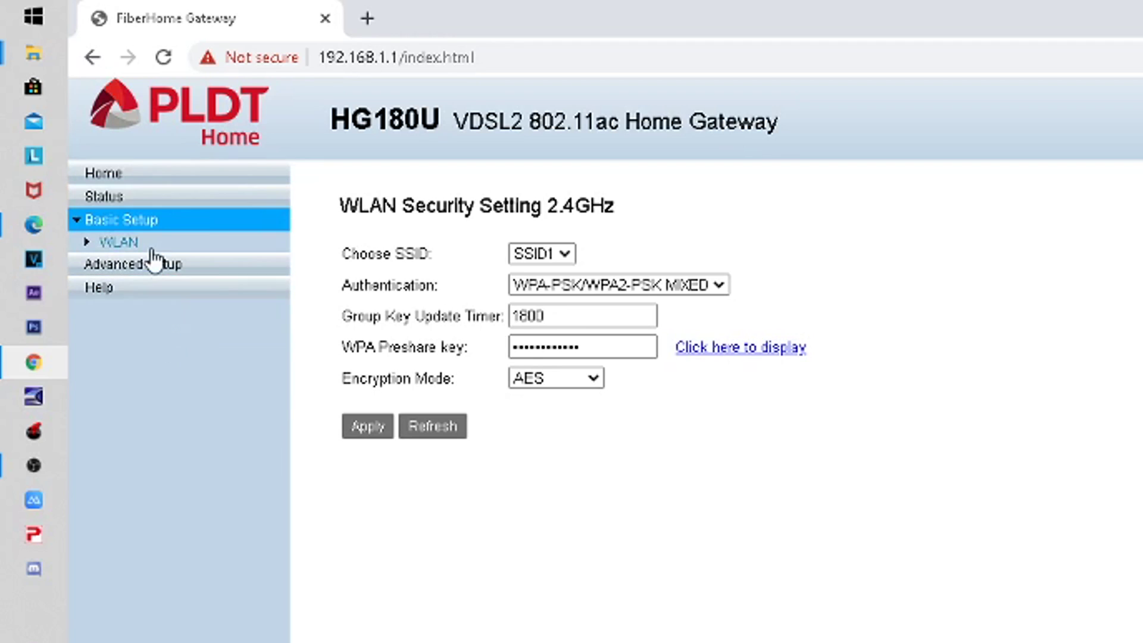
pyautogui.click(110, 241)
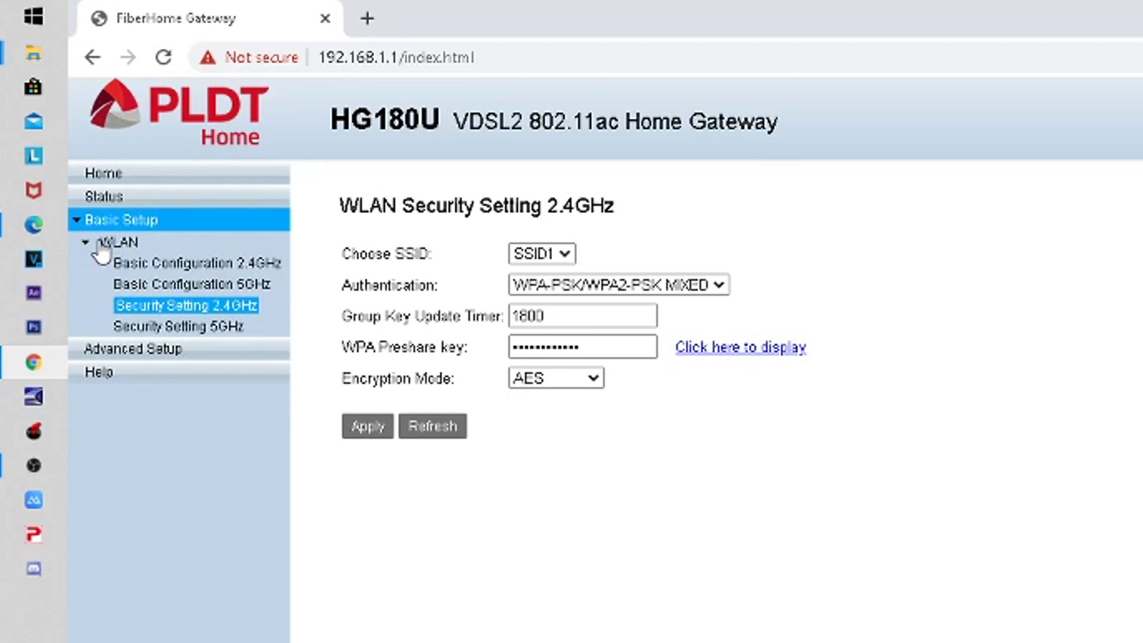
pyautogui.click(188, 269)
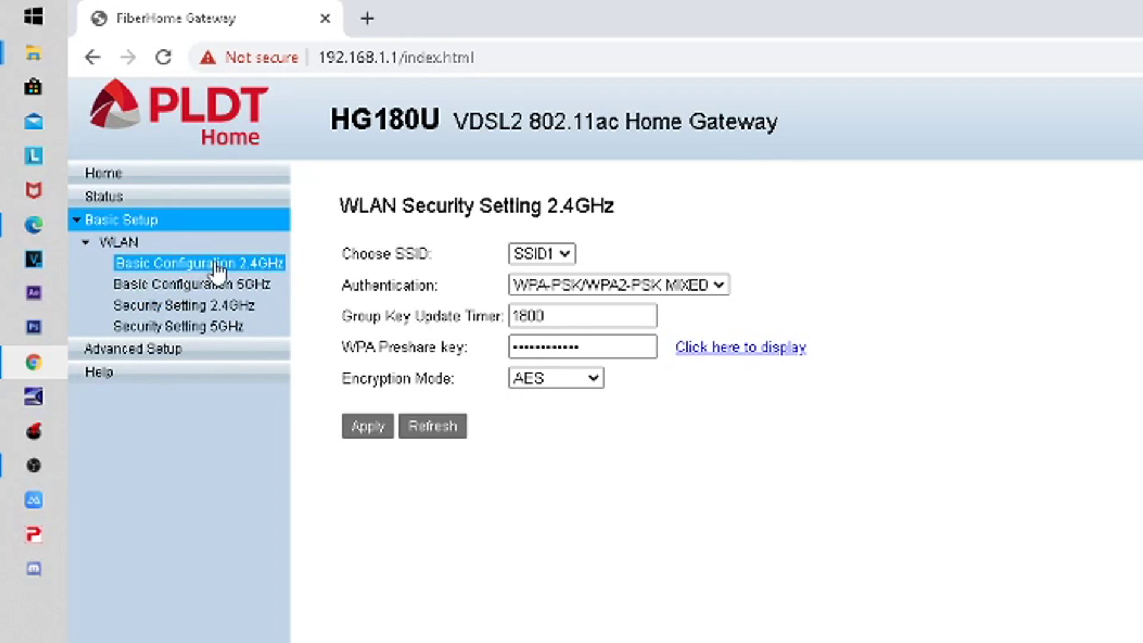
# Step: Select the SSID1 network name CAST24G to inspect it, then untick Hide SSID
pyautogui.click(121, 200)
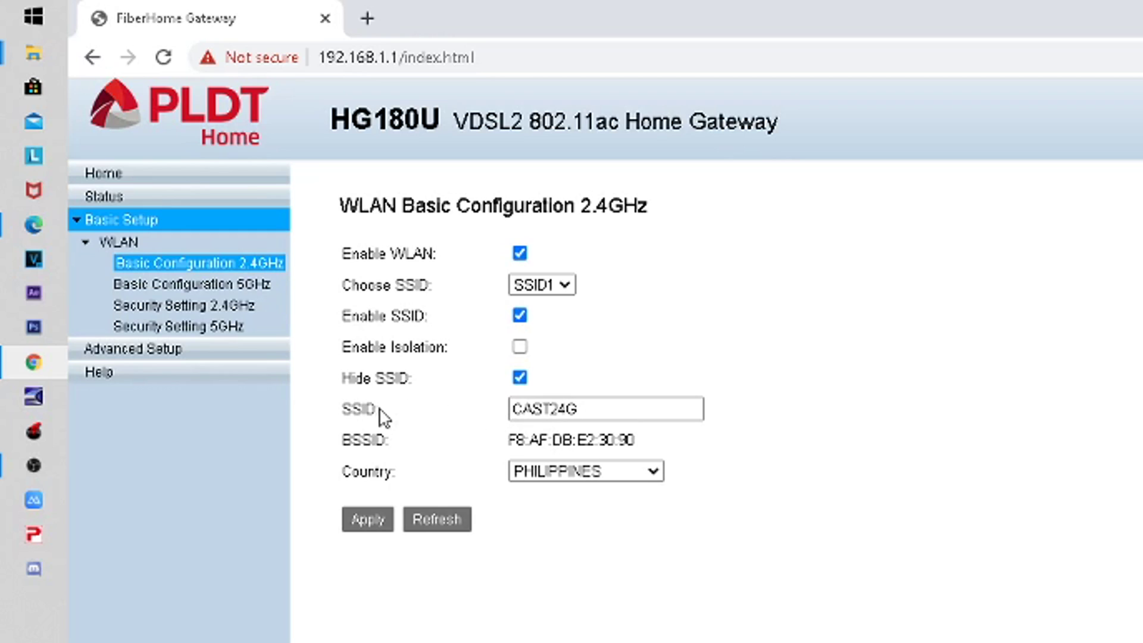
pyautogui.moveTo(589, 409); pyautogui.dragTo(462, 408)
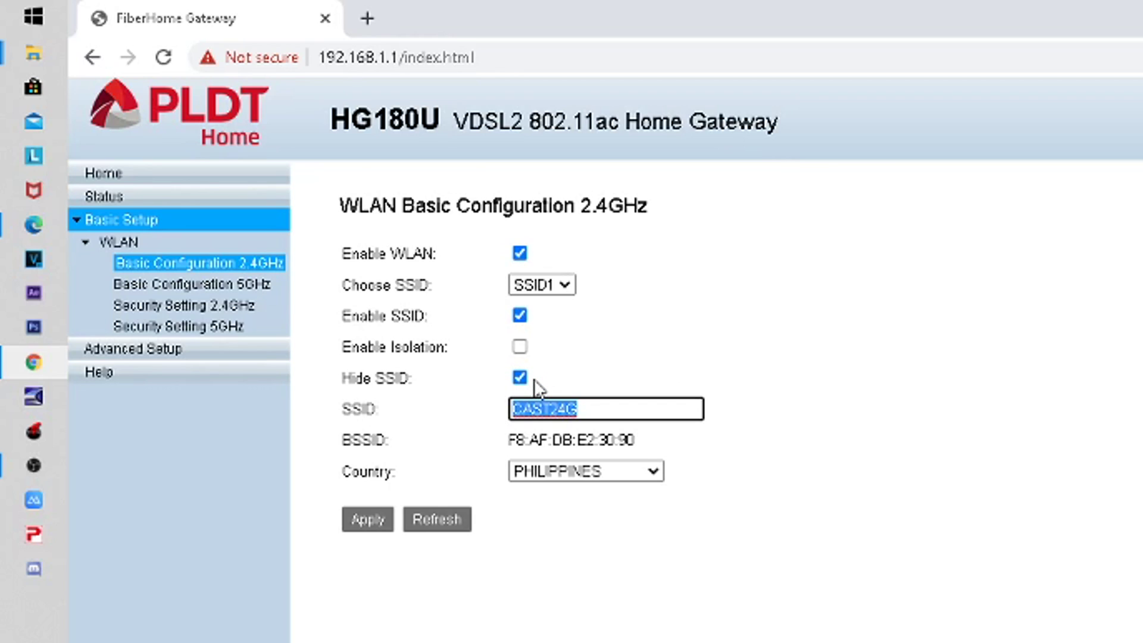
pyautogui.moveTo(417, 386); pyautogui.dragTo(324, 383)
pyautogui.click(488, 412)
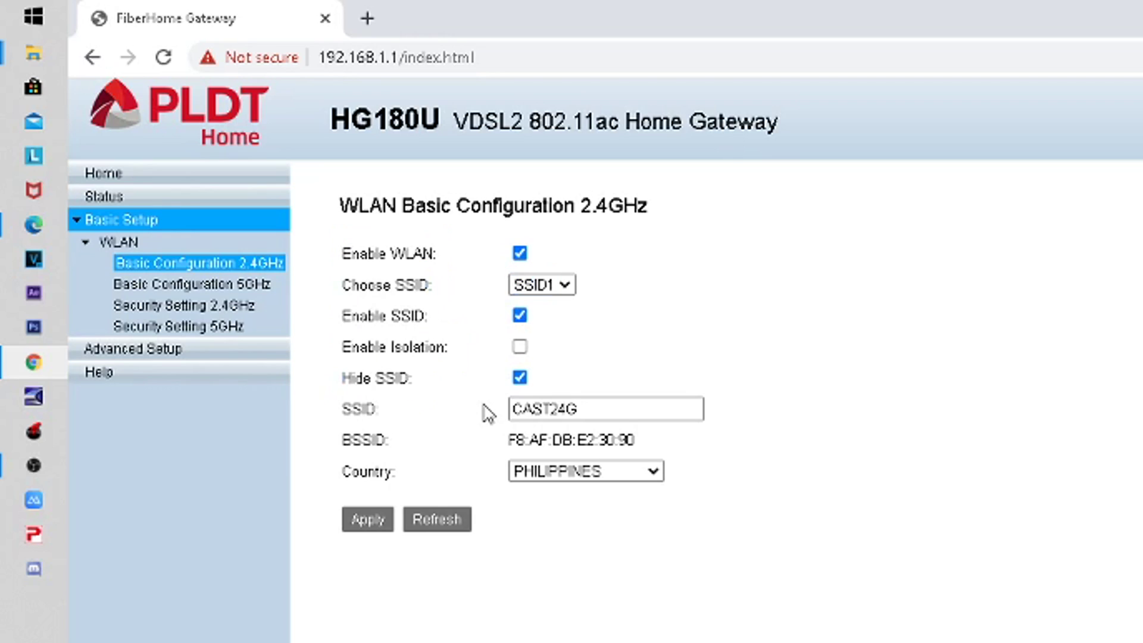
pyautogui.click(592, 408)
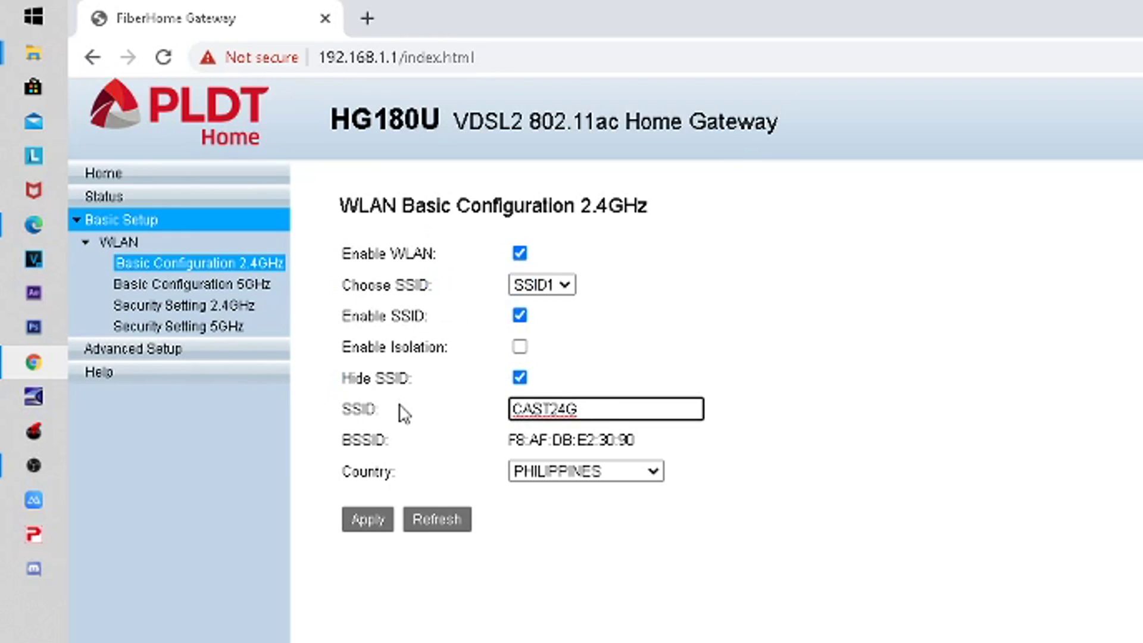
pyautogui.moveTo(577, 409); pyautogui.dragTo(491, 414)
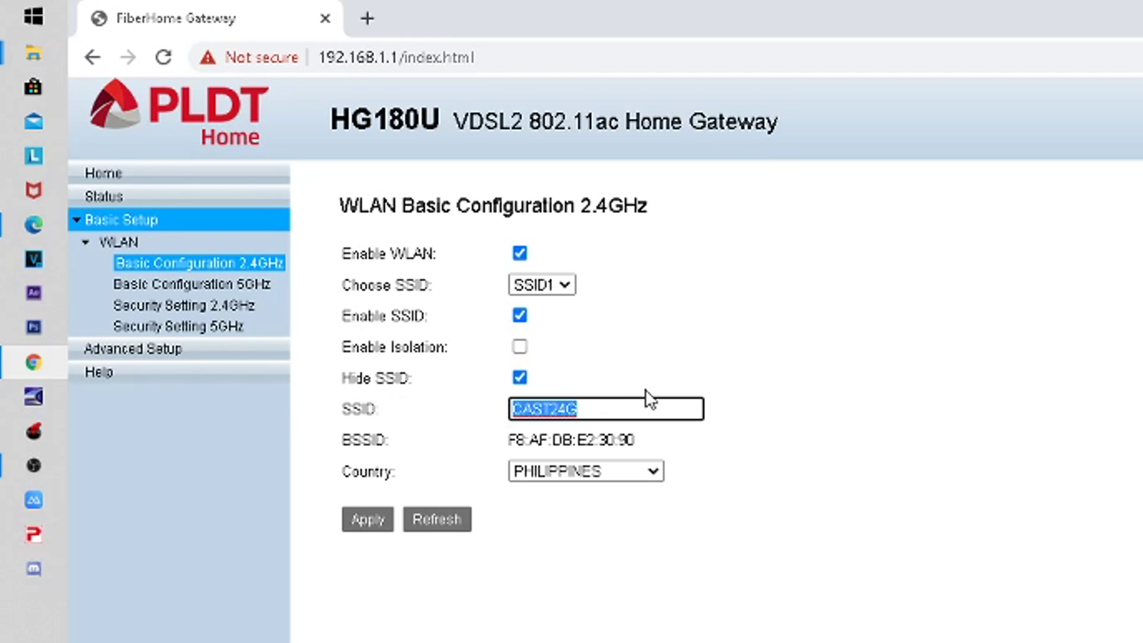
pyautogui.click(619, 388)
pyautogui.click(520, 379)
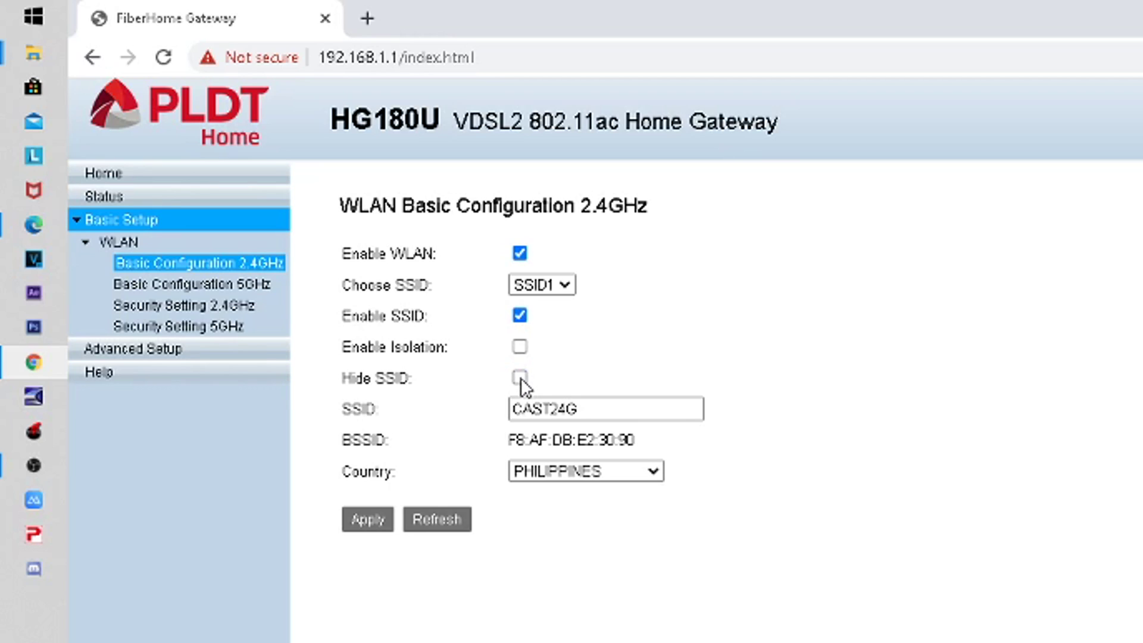
# Step: Re-tick Hide SSID and select the CAST24G name, leaving the caret at its end
pyautogui.click(597, 409)
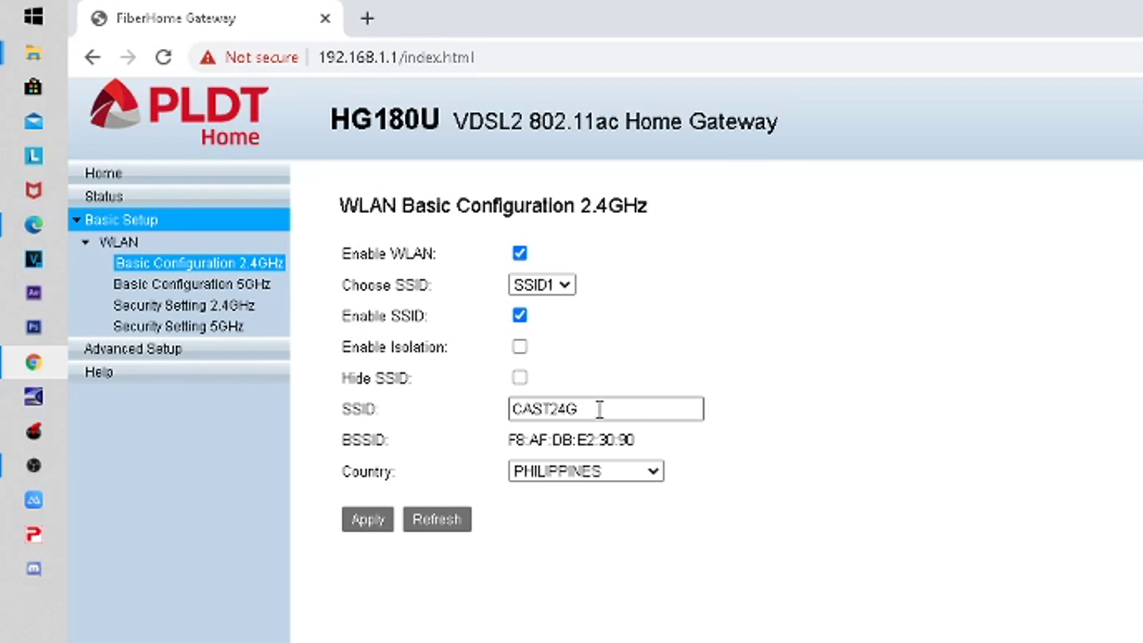
pyautogui.click(519, 377)
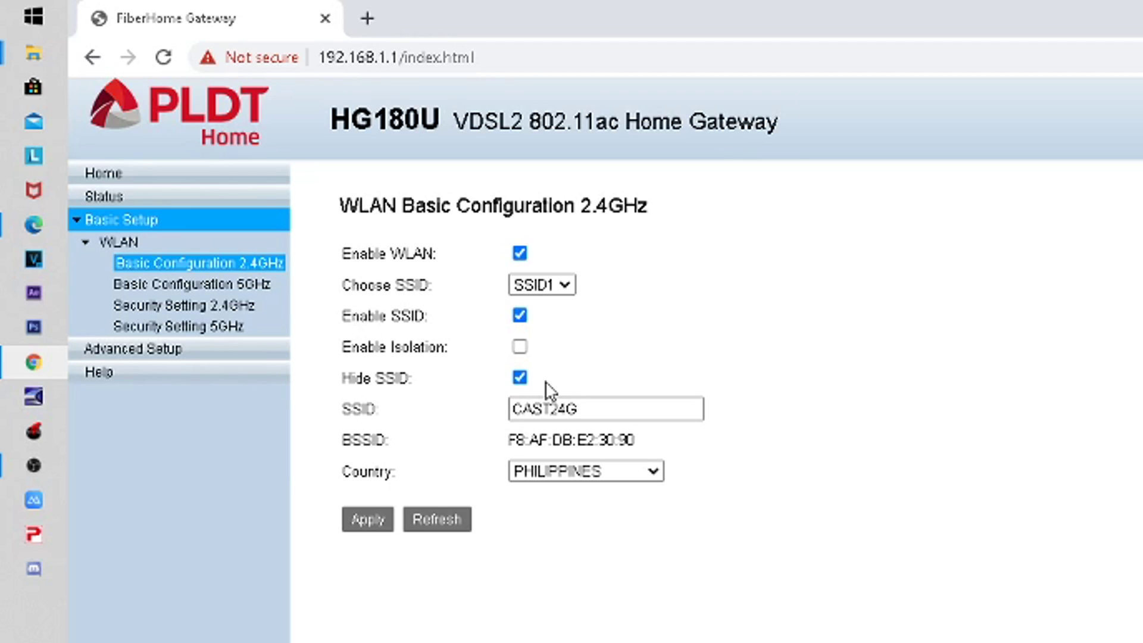
pyautogui.click(597, 409)
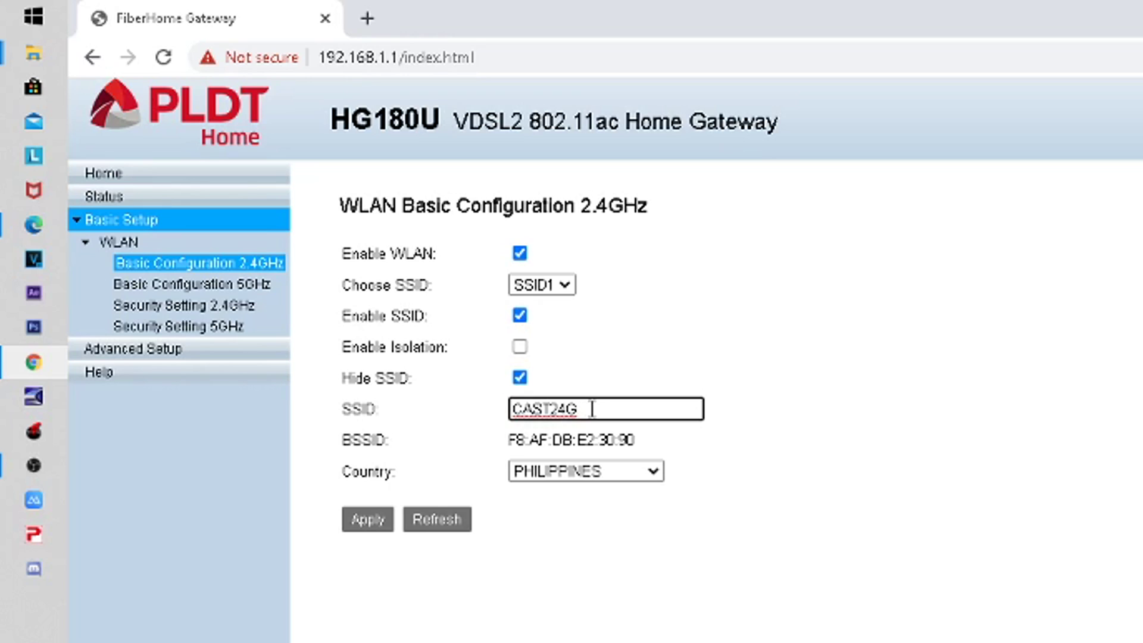
pyautogui.moveTo(592, 408); pyautogui.dragTo(498, 410)
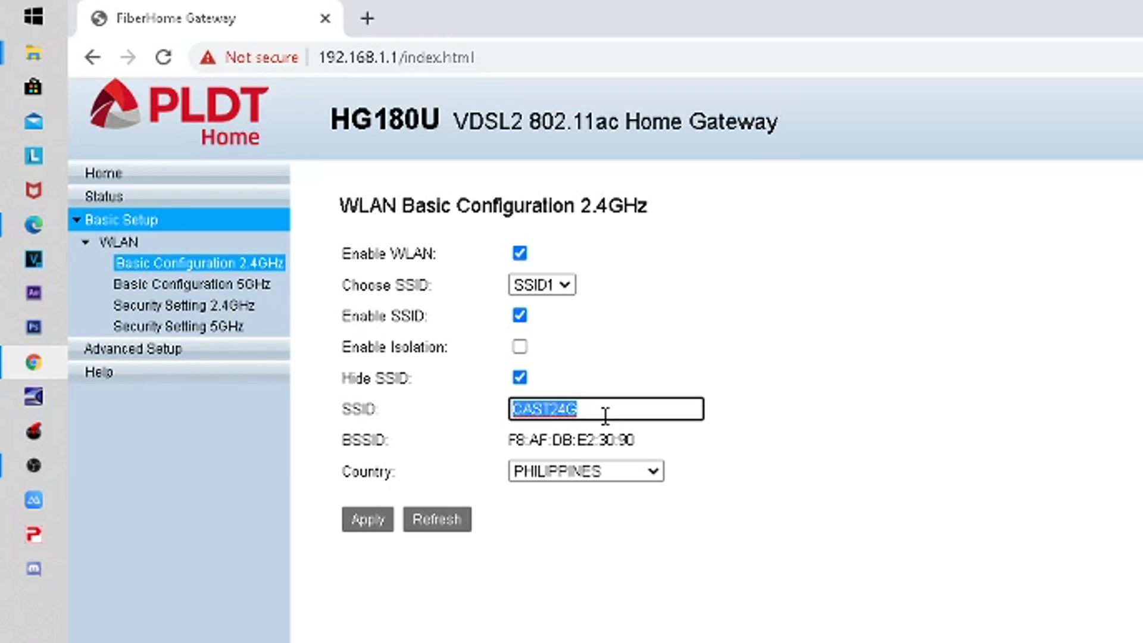
pyautogui.click(741, 495)
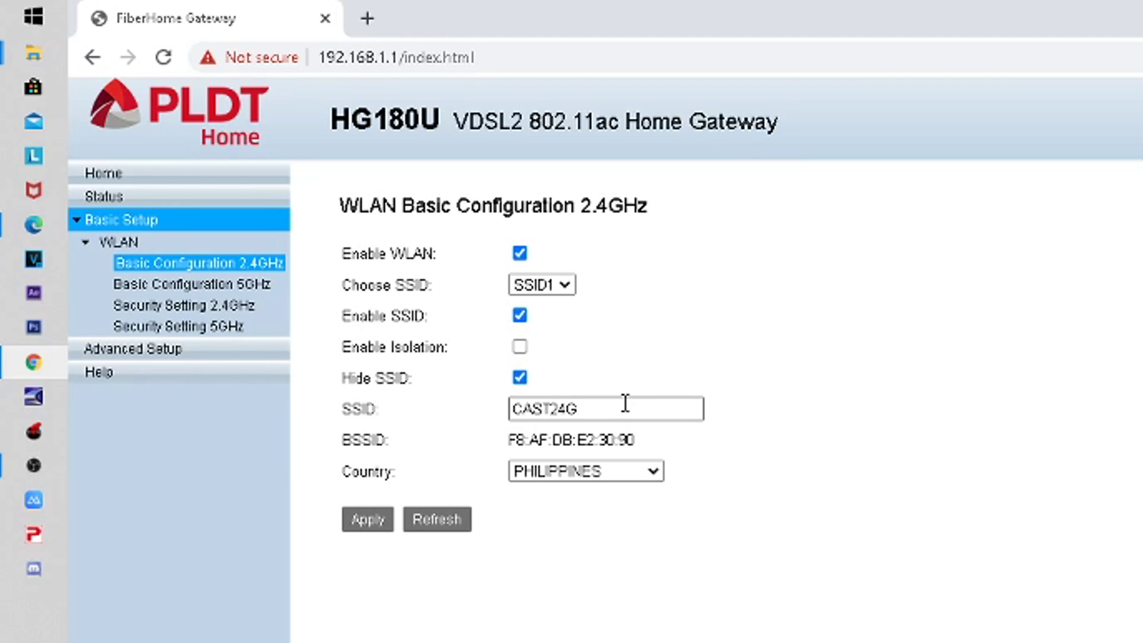
pyautogui.click(625, 405)
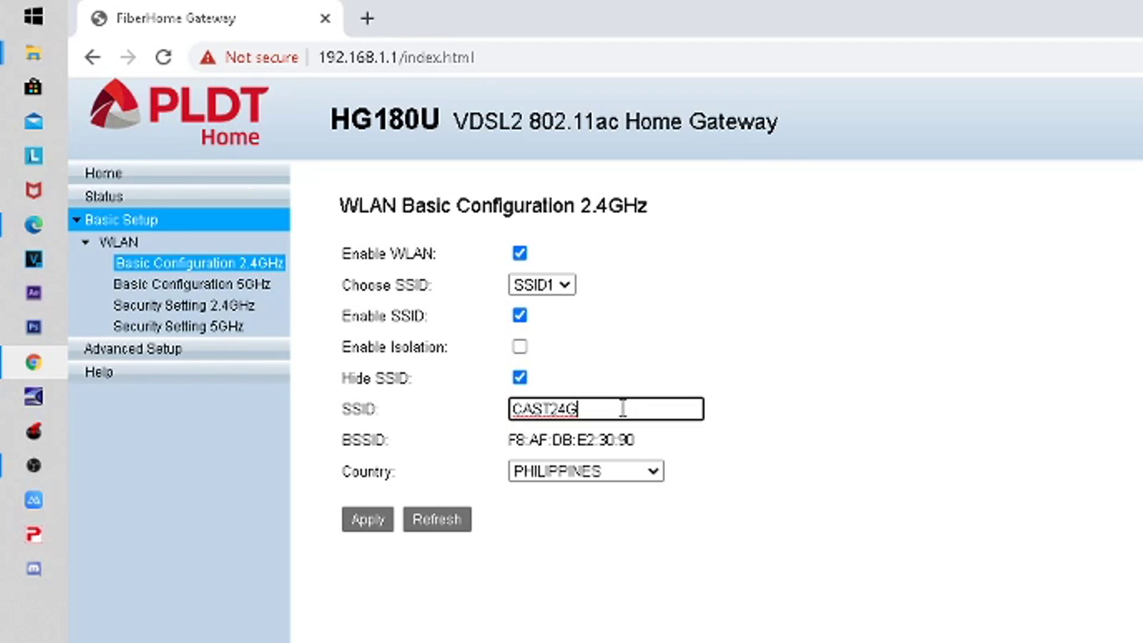
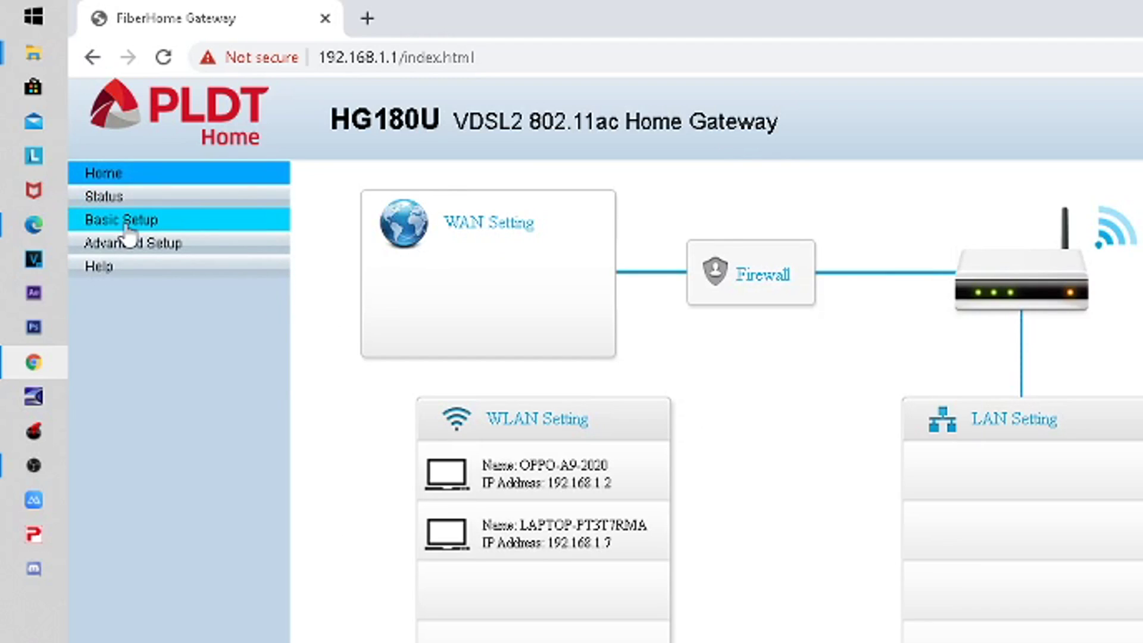
# Step: Find the 2.4GHz SSID CAST24G under WLAN Basic Configuration, then go to Security Setting 2.4GHz
pyautogui.click(122, 243)
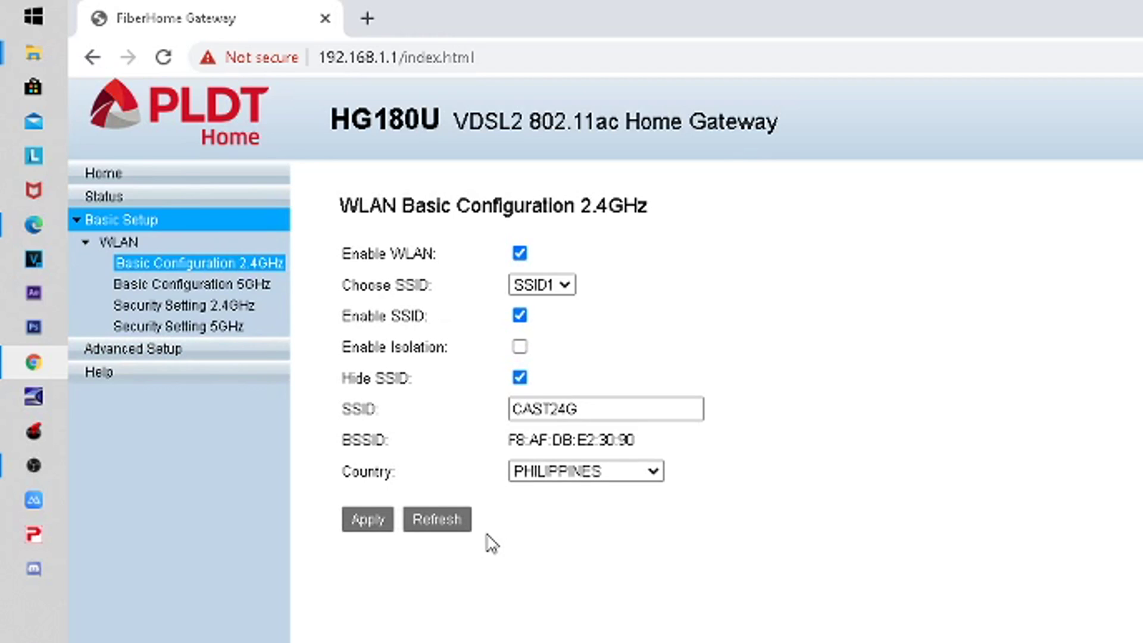
pyautogui.moveTo(589, 410); pyautogui.dragTo(470, 434)
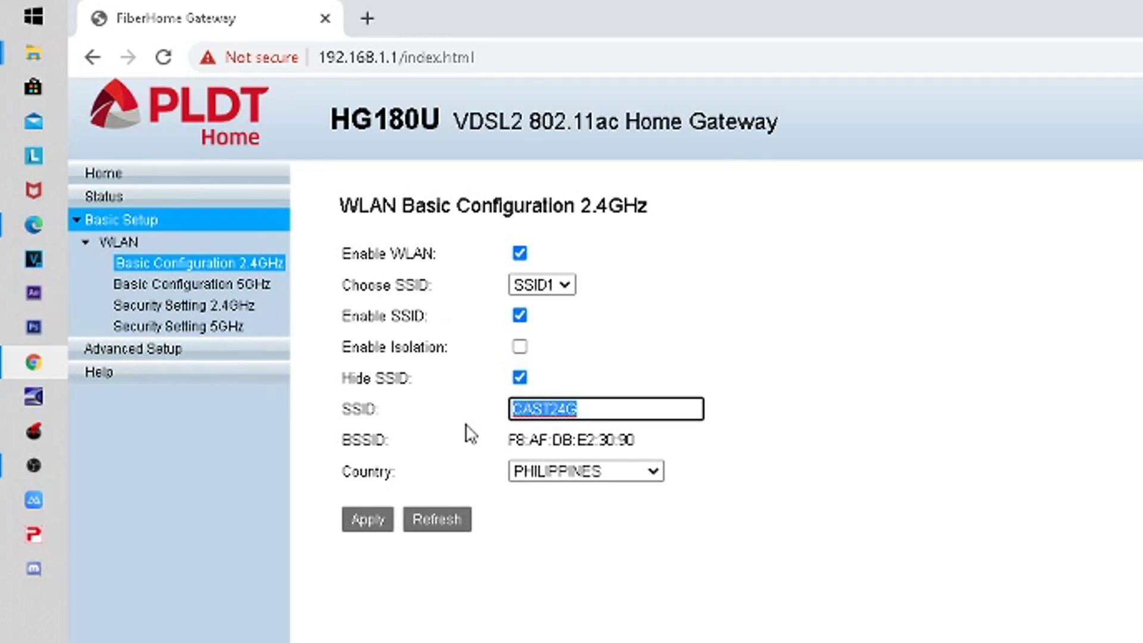
pyautogui.click(667, 556)
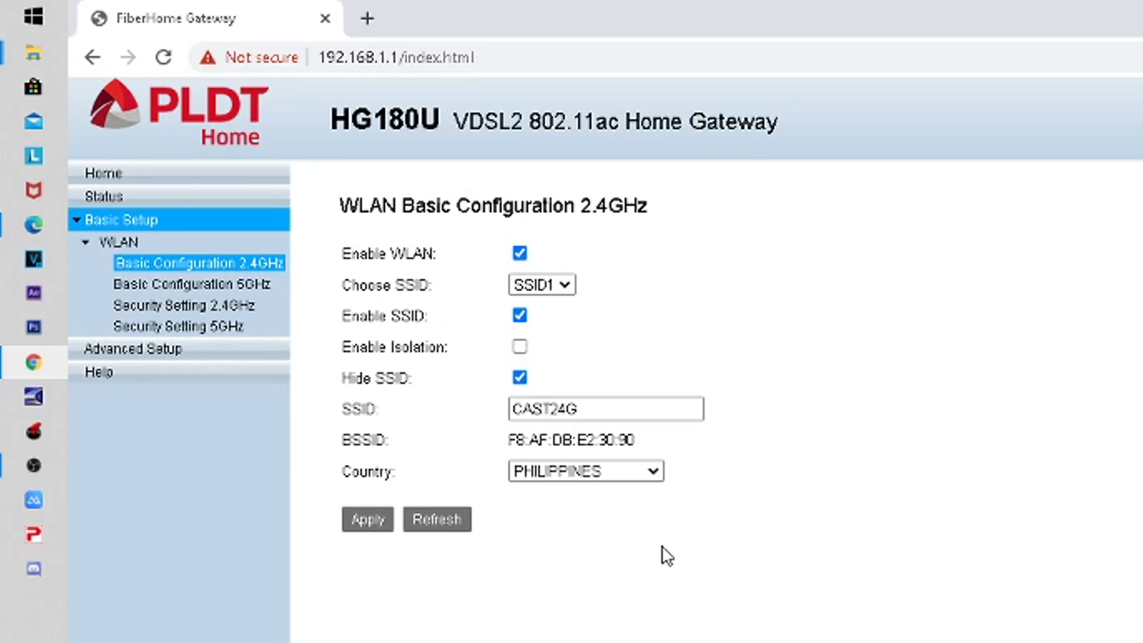
pyautogui.click(230, 307)
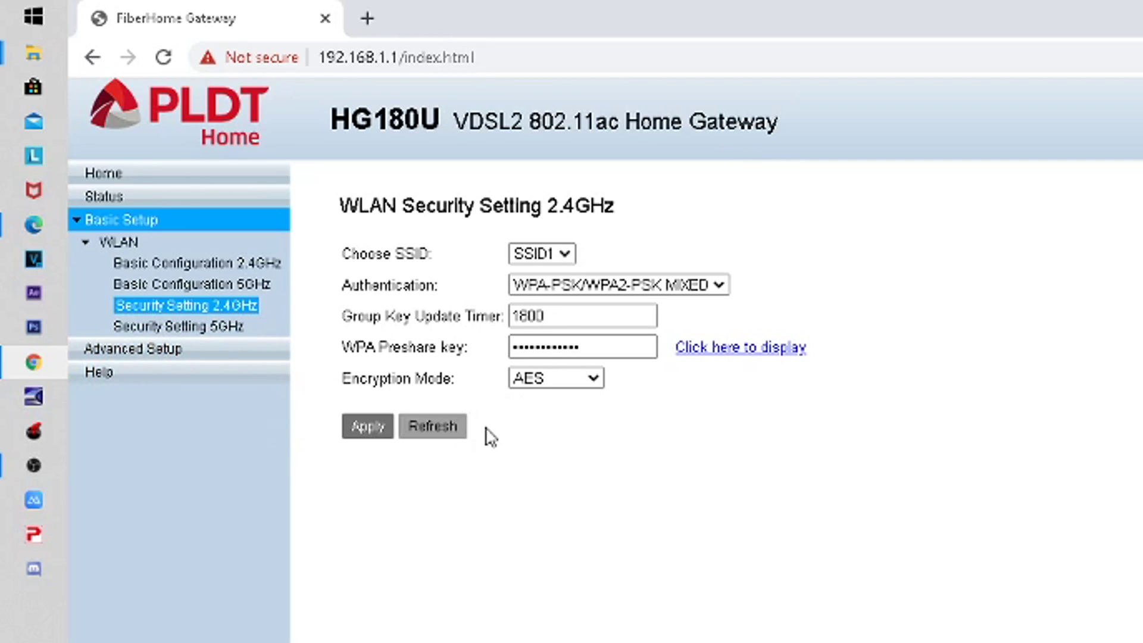
# Step: Select the whole WPA preshare key, then return to the CAST24G SSID field
pyautogui.click(580, 340)
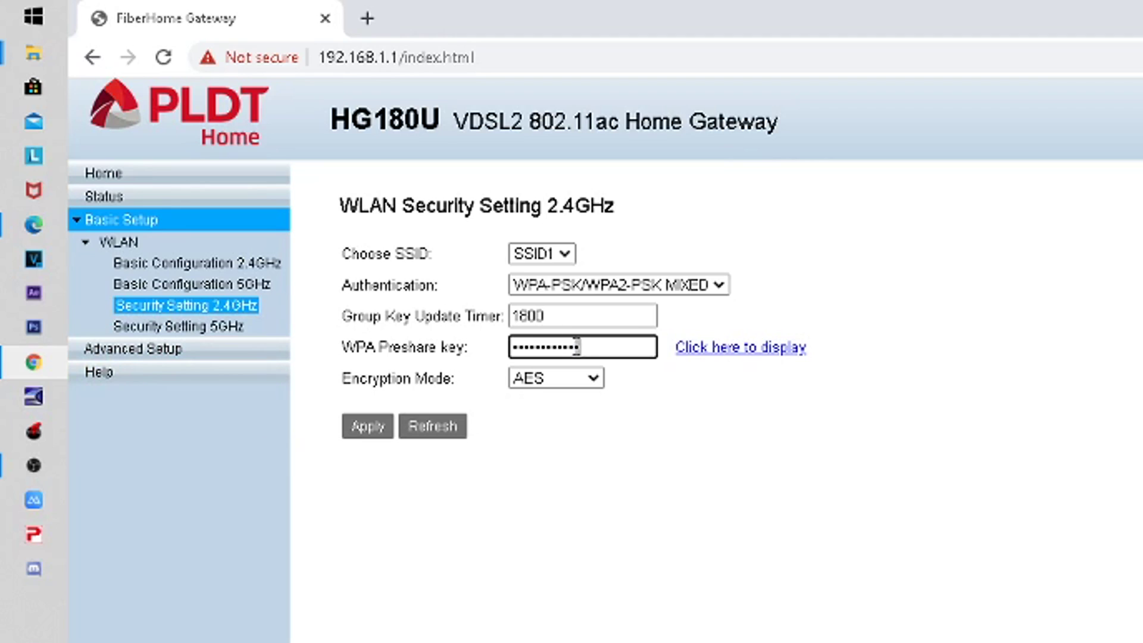
pyautogui.hotkey('ctrl', 'a')
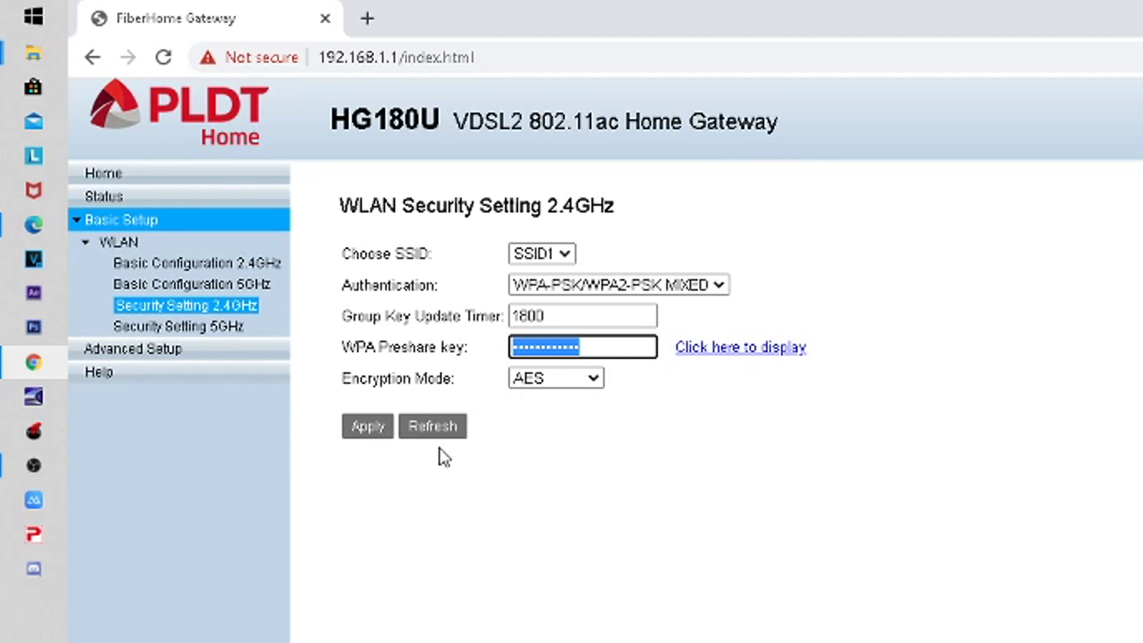
pyautogui.click(240, 272)
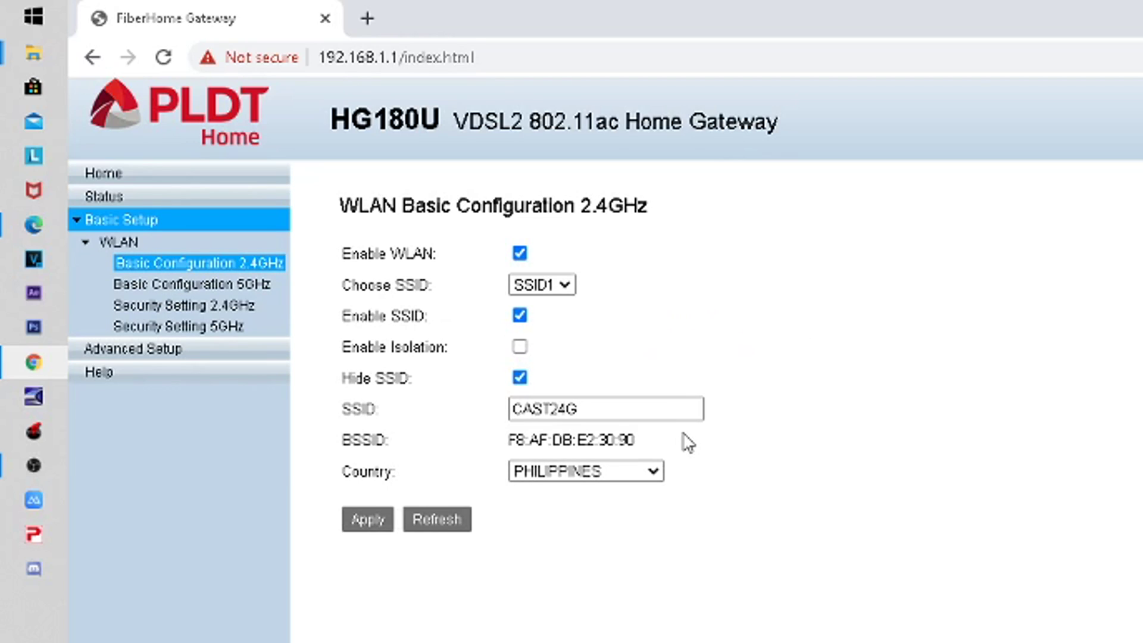
pyautogui.click(548, 405)
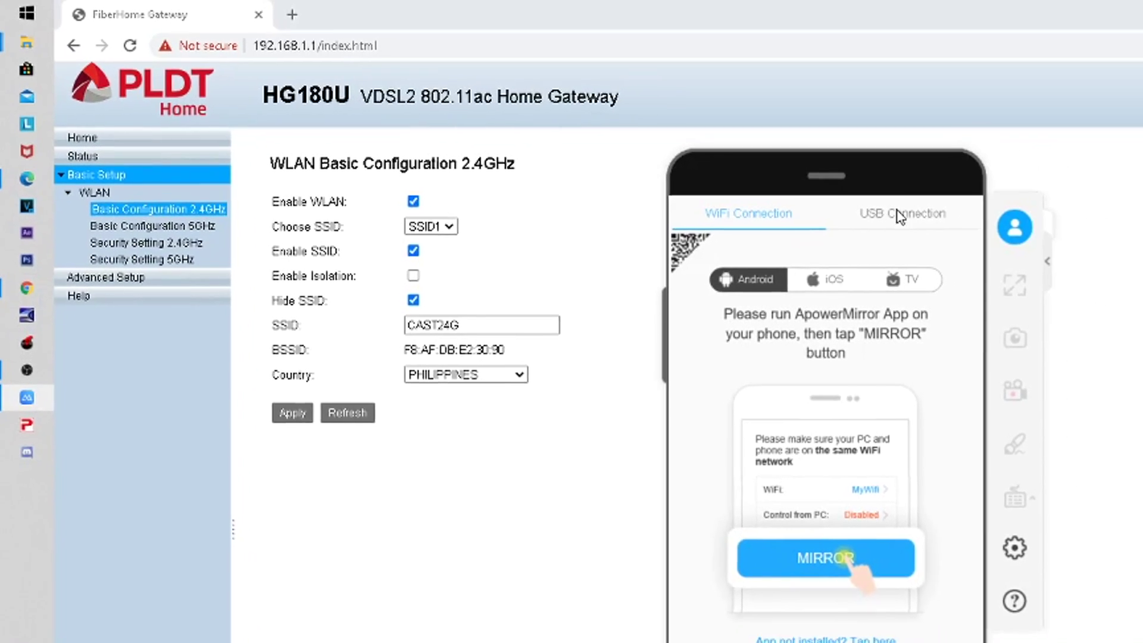
# Step: Place the ApowerMirror window beside the router page, showing the phone's home screen
pyautogui.moveTo(899, 217); pyautogui.dragTo(785, 334)
pyautogui.moveTo(575, 246); pyautogui.dragTo(253, 238)
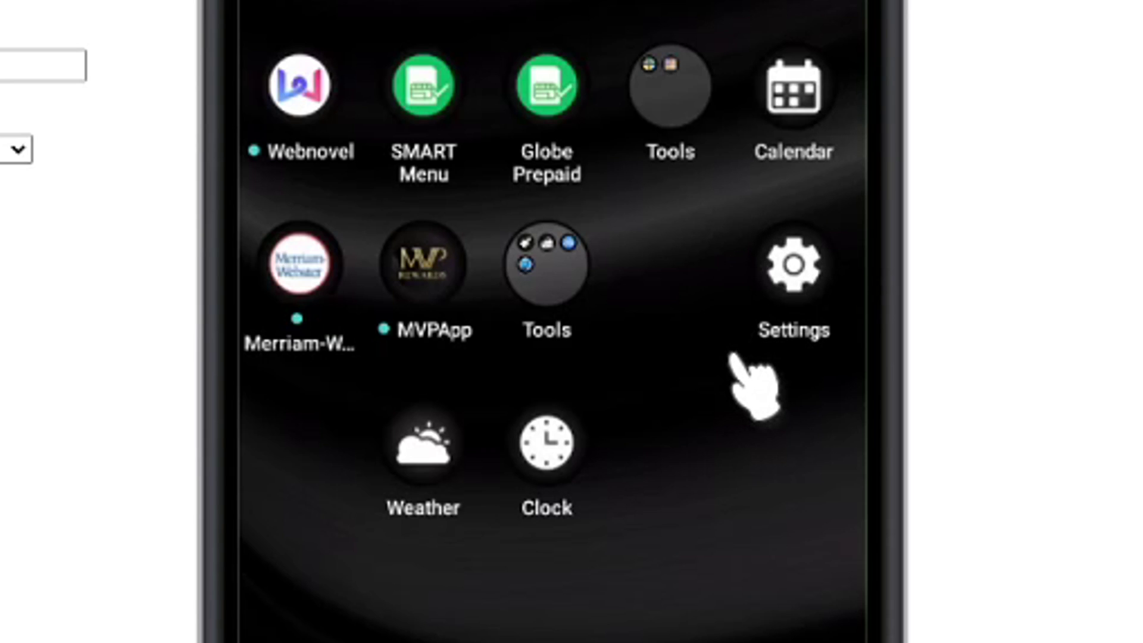
pyautogui.click(798, 279)
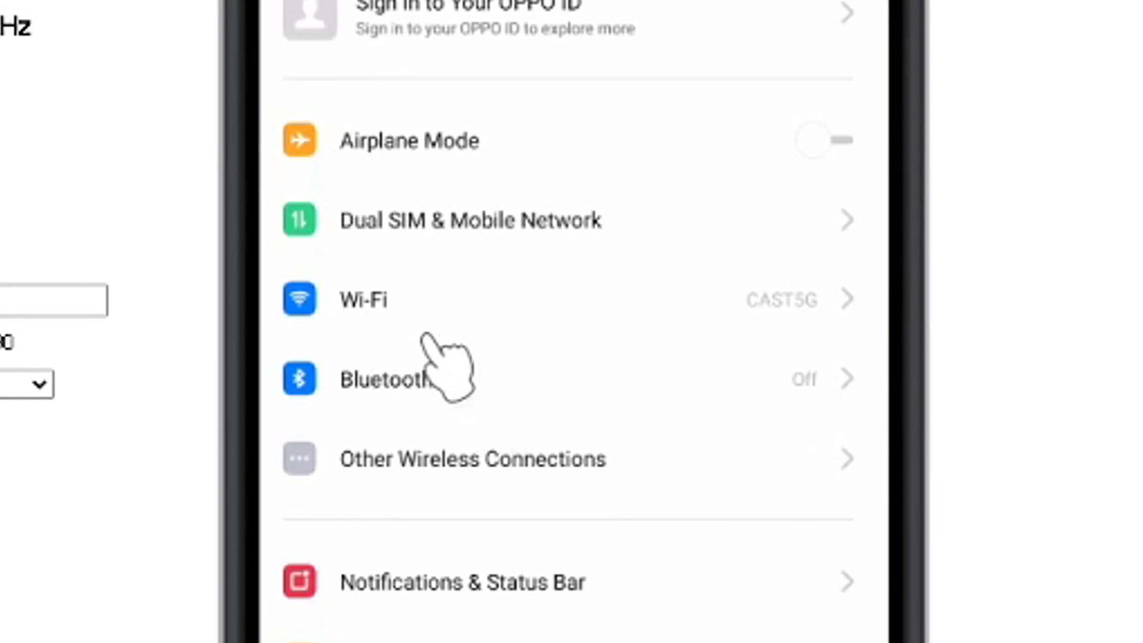
# Step: On the phone, open Wi-Fi > Manually Add a Network and start the SSID with 'C'
pyautogui.click(401, 313)
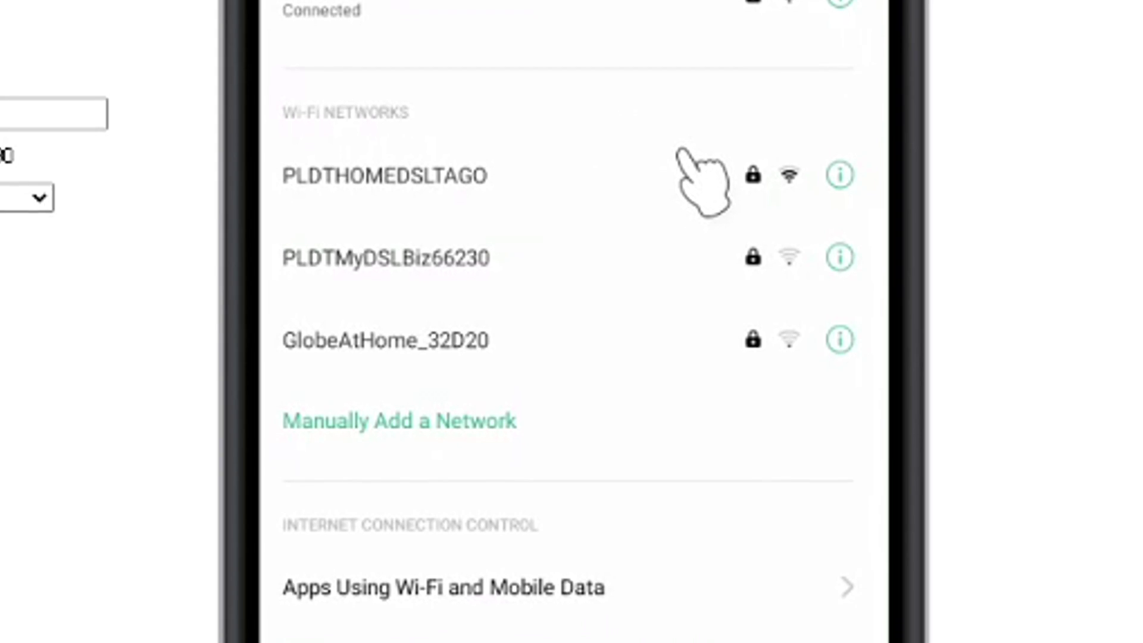
pyautogui.click(478, 428)
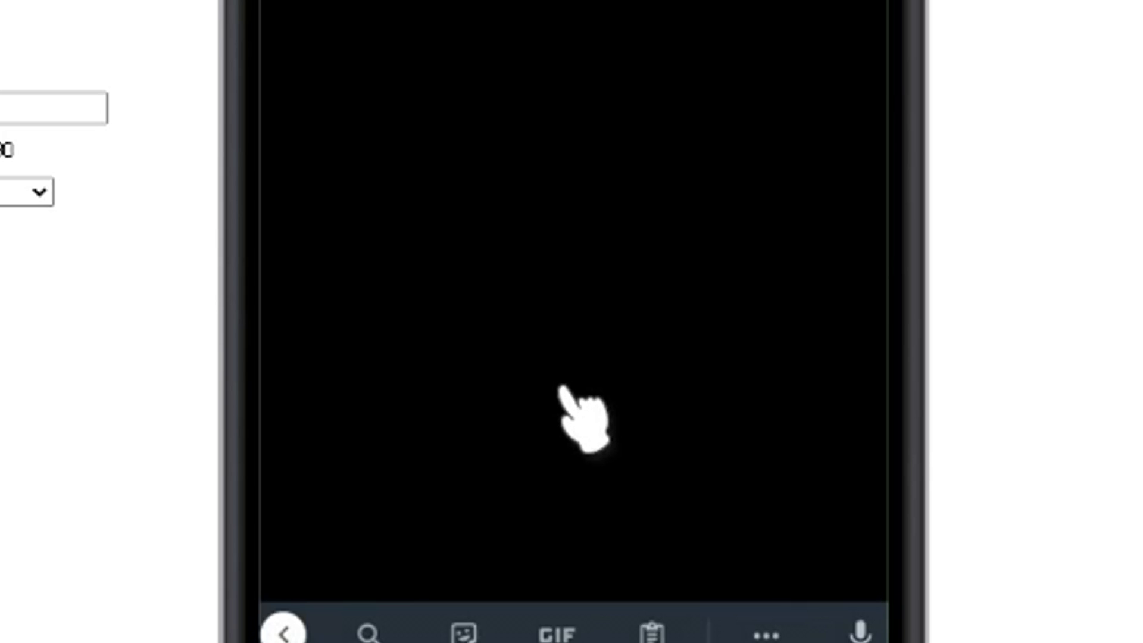
pyautogui.write('C')
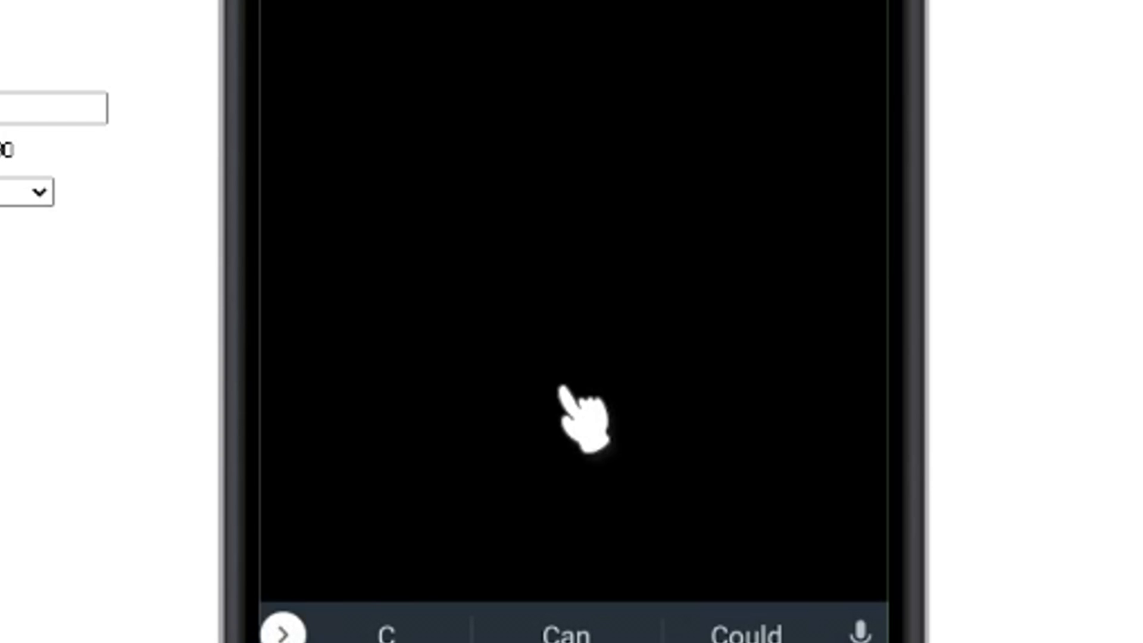
# Step: Correct the typed SSID on the phone and check it against the router's SSID field
pyautogui.press('BackSpace')
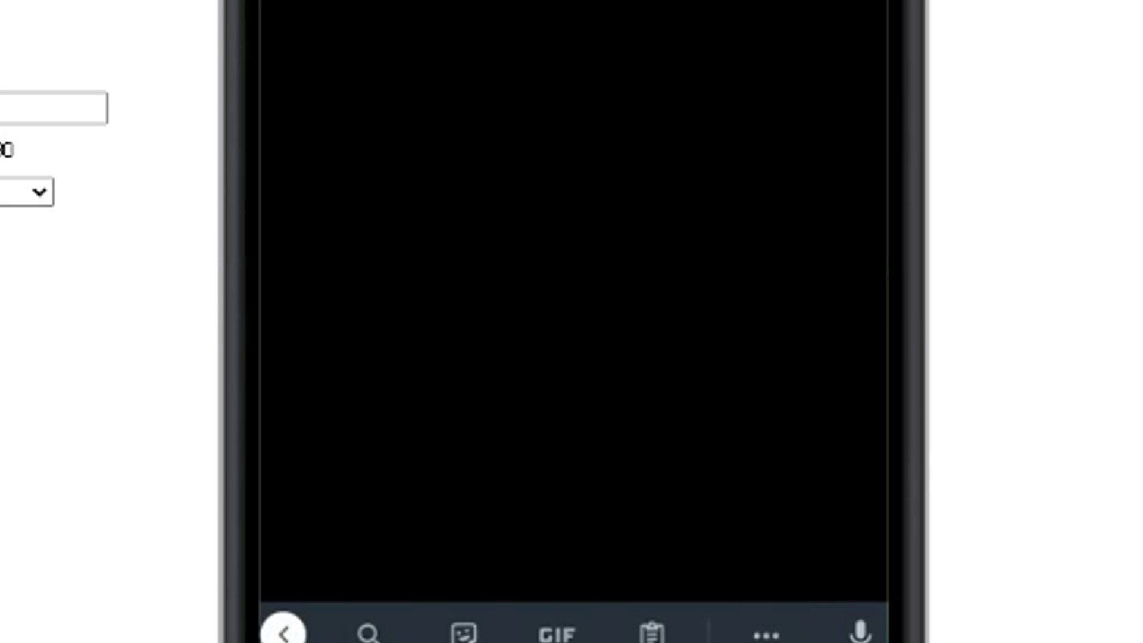
pyautogui.click(35, 108)
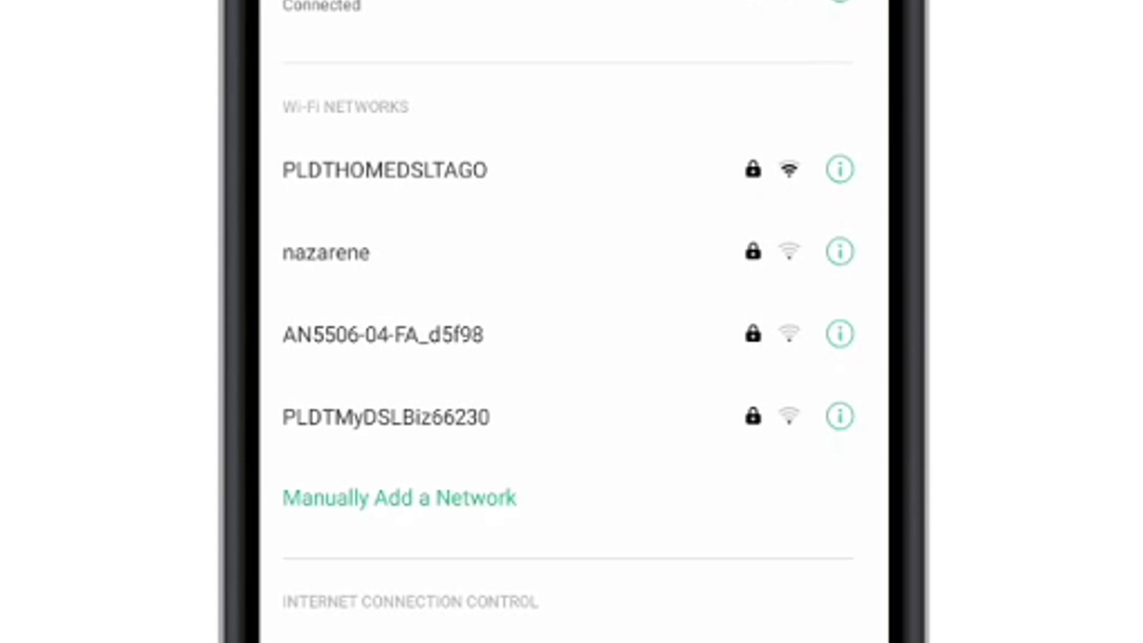
# Step: Check the router's WPA preshare key field, then return to the ApowerMirror window
pyautogui.click(54, 107)
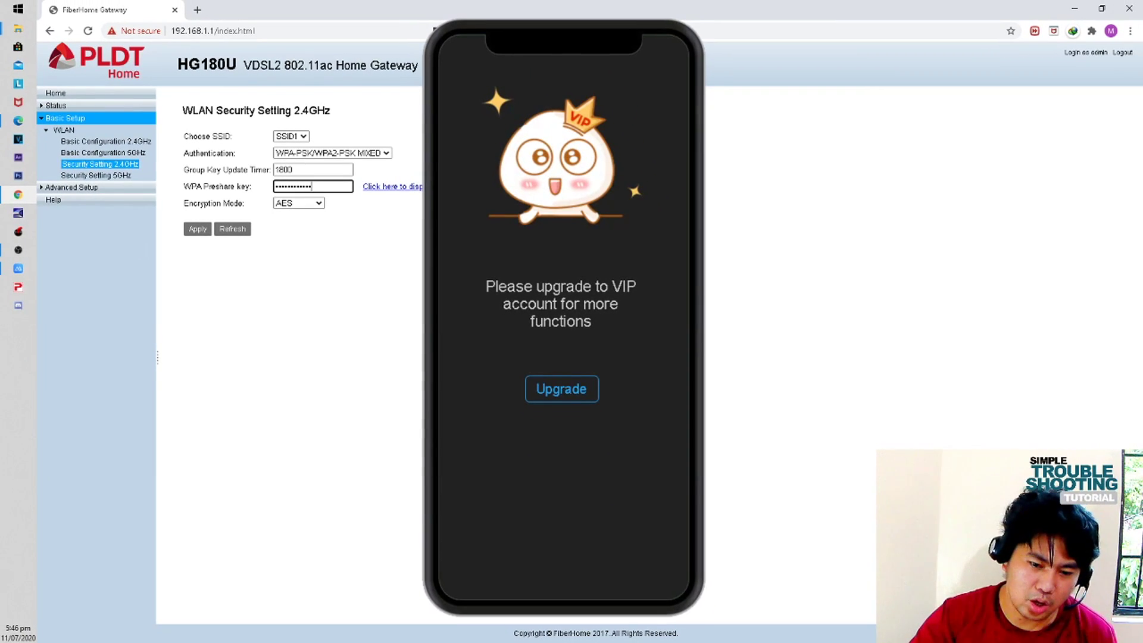
pyautogui.hotkey('alt', 'Tab')
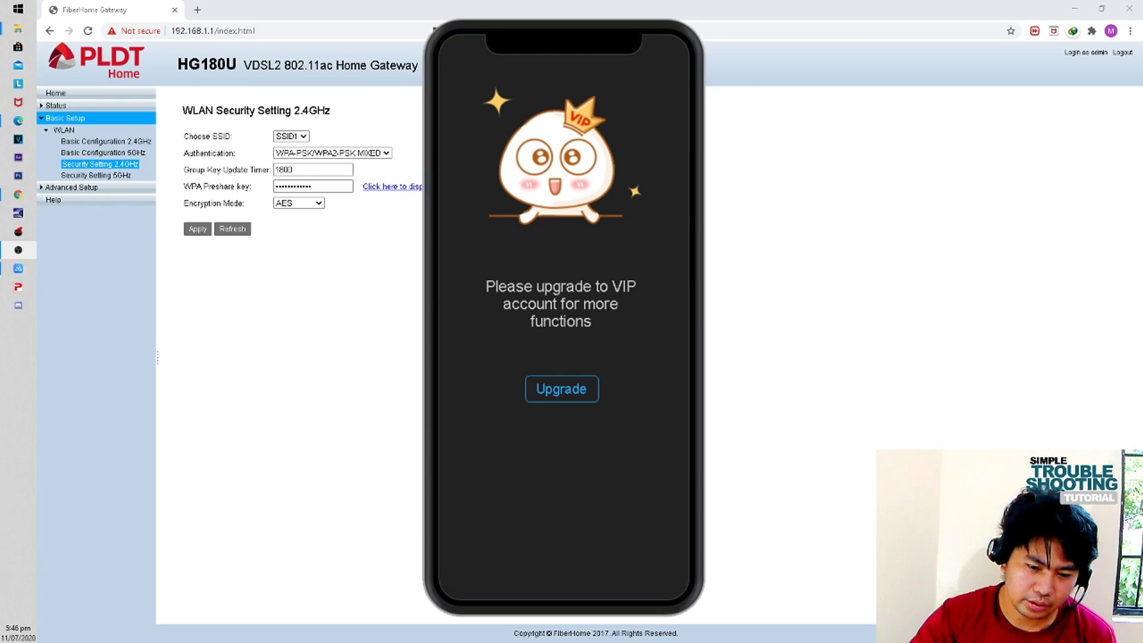